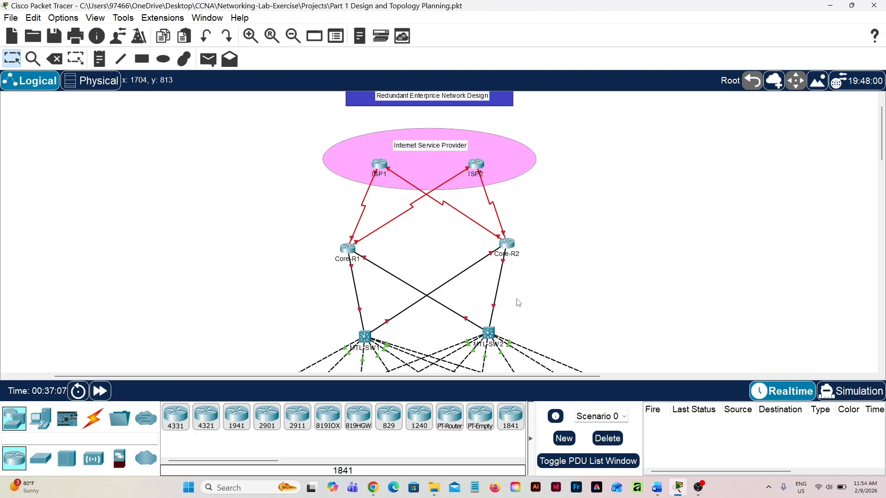
# Examine the network hierarchy from the ISP and core routers through the multilayer switches to the departments on the three floors
pyautogui.scroll(-5, 519, 303)
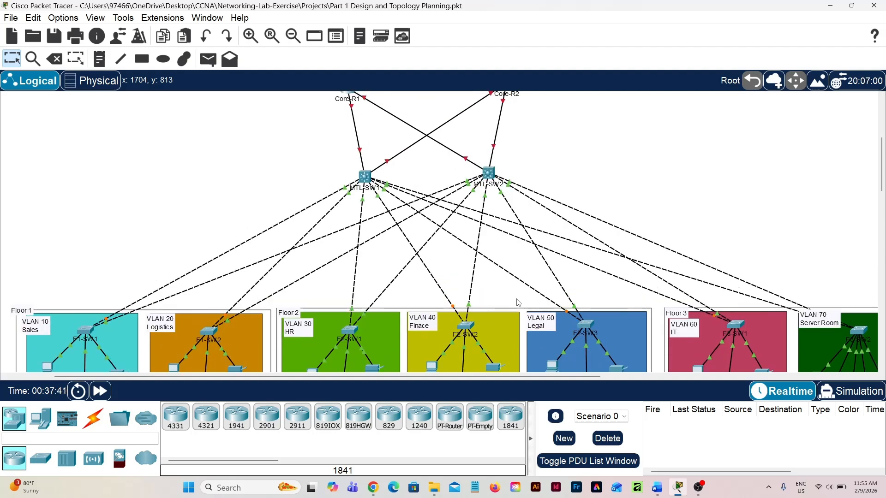
pyautogui.scroll(3, 518, 303)
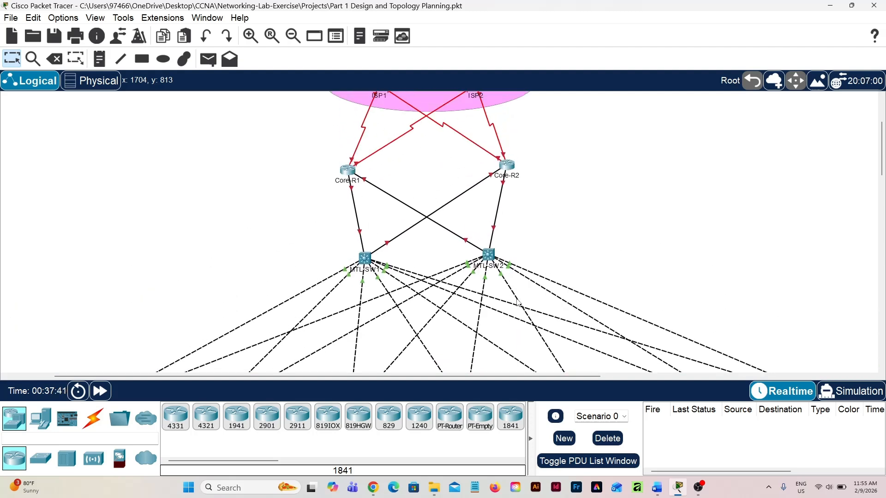
pyautogui.scroll(1, 519, 303)
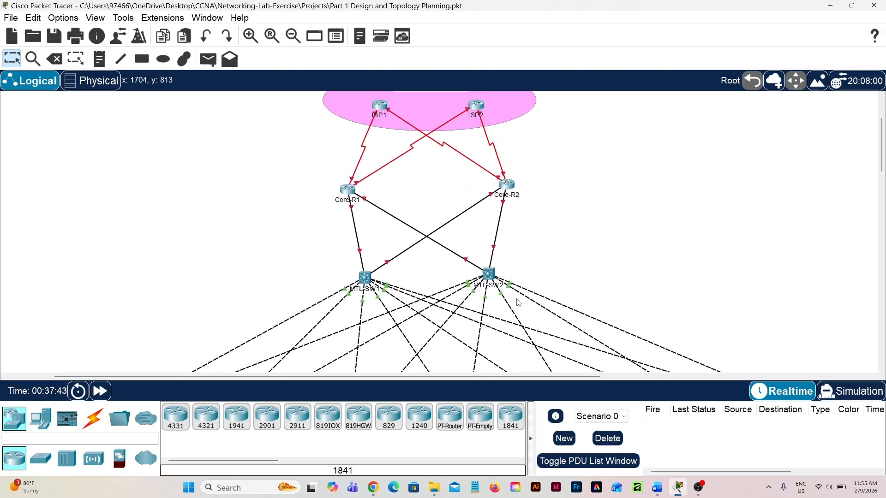
pyautogui.scroll(-2, 518, 303)
pyautogui.scroll(-1, 519, 302)
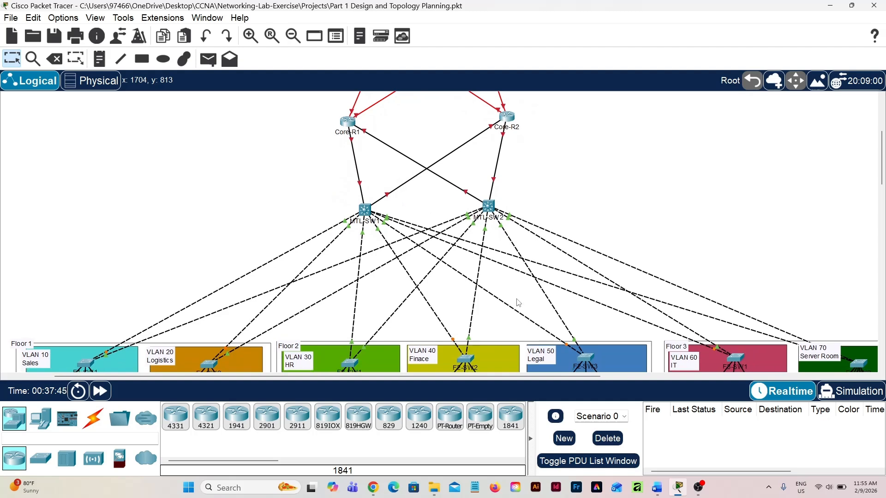
pyautogui.scroll(-5, 519, 302)
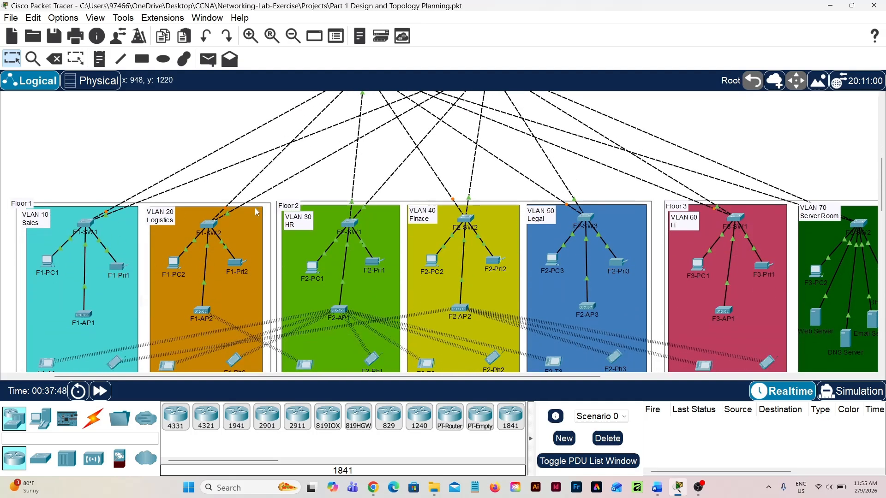
pyautogui.hscroll(4, 337, 245)
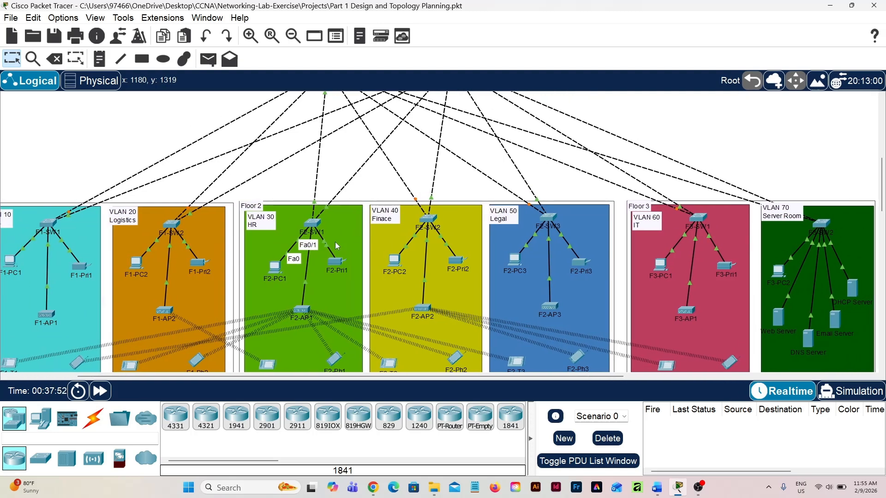
pyautogui.hscroll(-4, 336, 243)
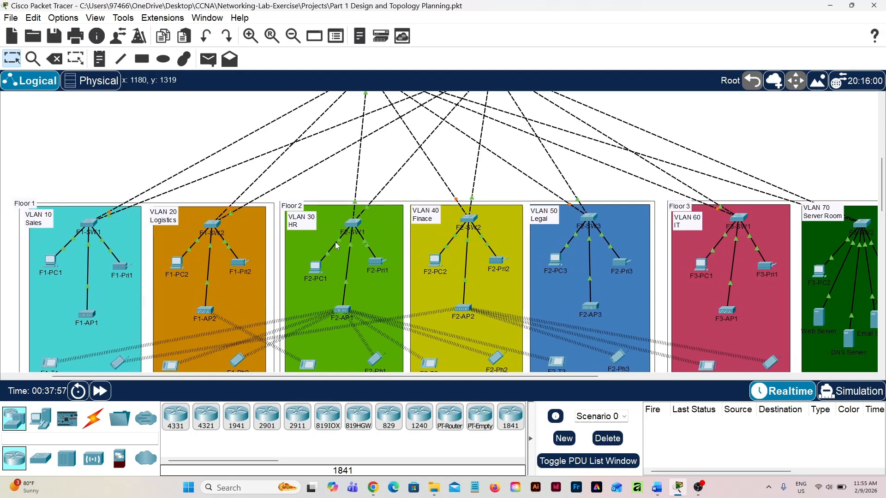
pyautogui.scroll(-4, 335, 242)
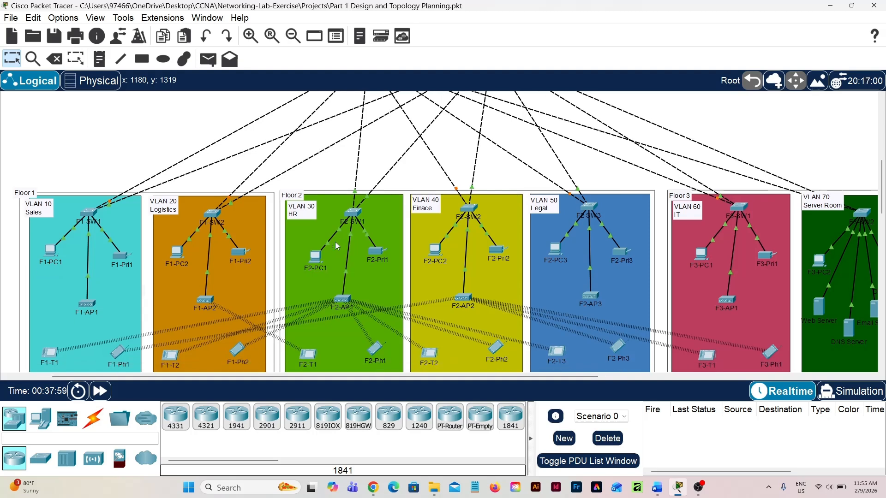
pyautogui.hscroll(3, 335, 242)
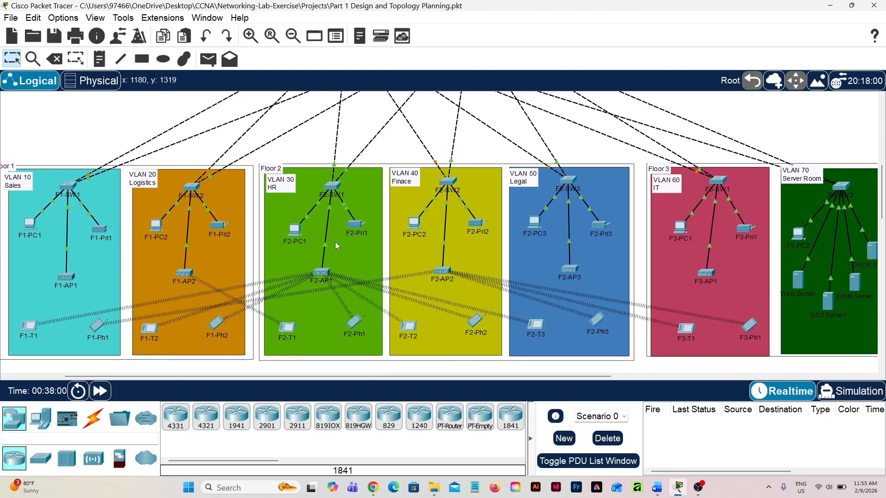
pyautogui.scroll(15, 334, 242)
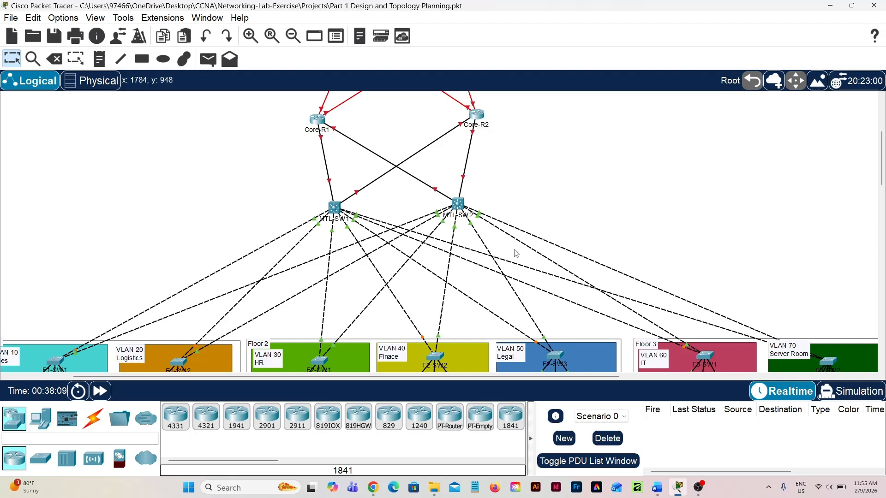
pyautogui.scroll(3, 406, 196)
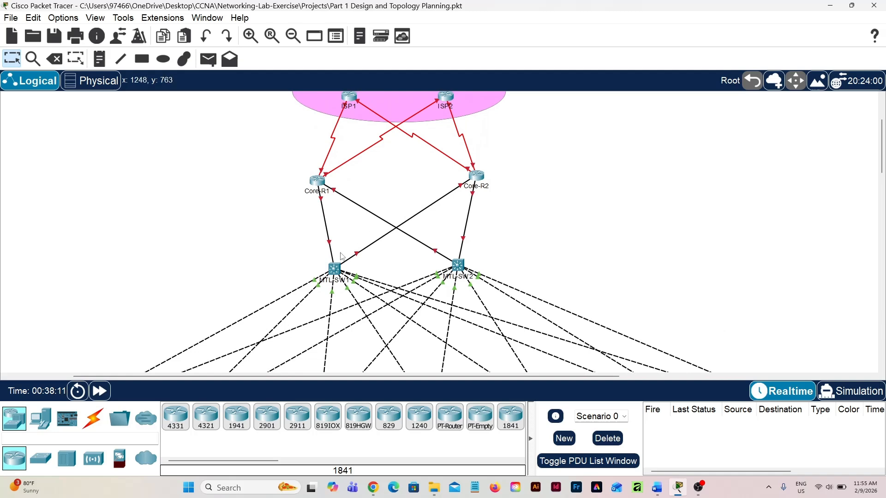
pyautogui.scroll(-10, 346, 191)
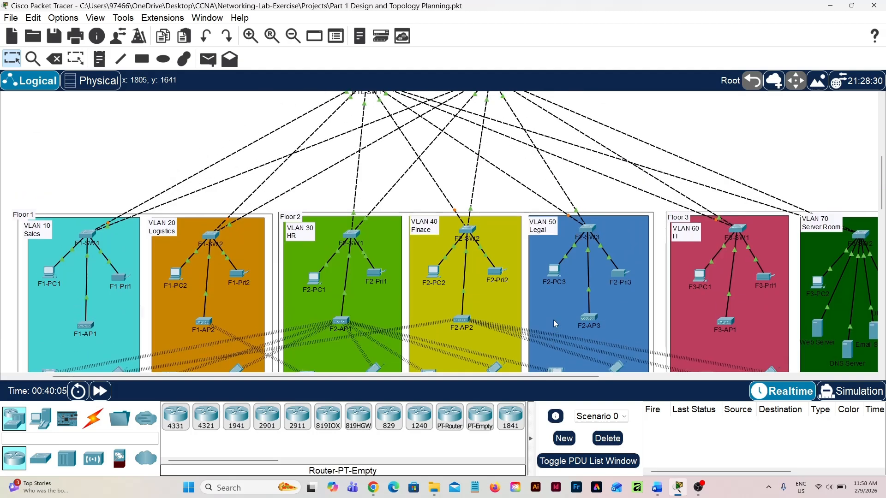
pyautogui.scroll(-1, 554, 322)
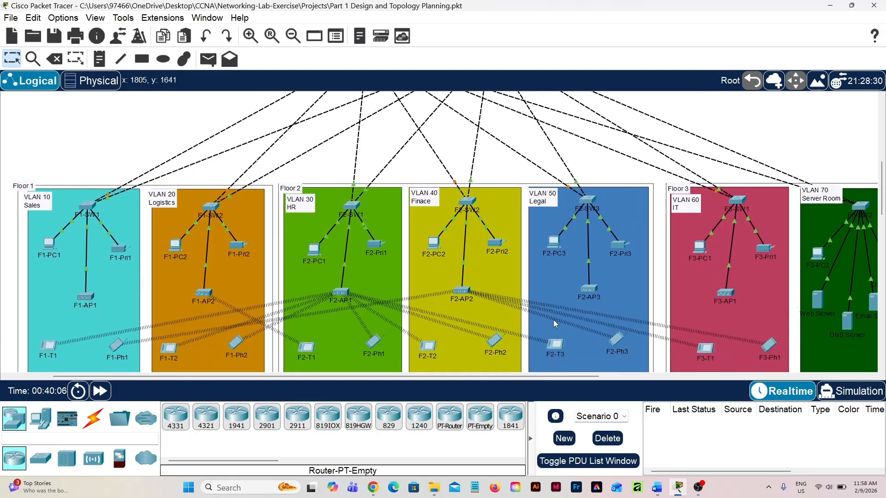
# Inspect the access switches and end devices in each department across the three floors, including the servers in the Server Room
pyautogui.scroll(2, 554, 322)
pyautogui.hscroll(3, 553, 319)
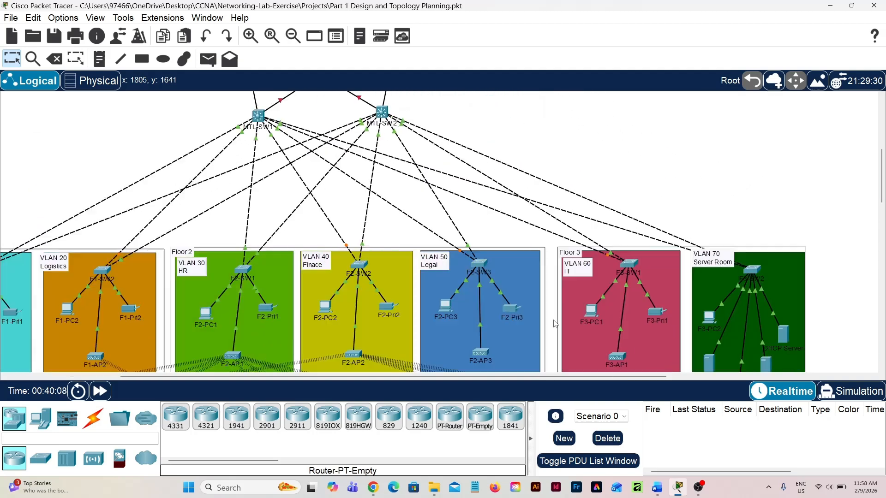
pyautogui.scroll(-2, 145, 304)
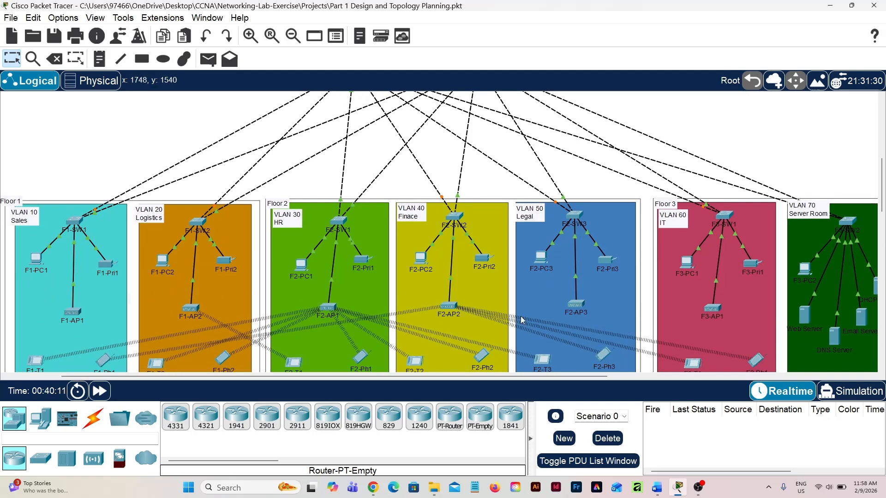
pyautogui.scroll(-3, 522, 319)
pyautogui.scroll(1, 522, 320)
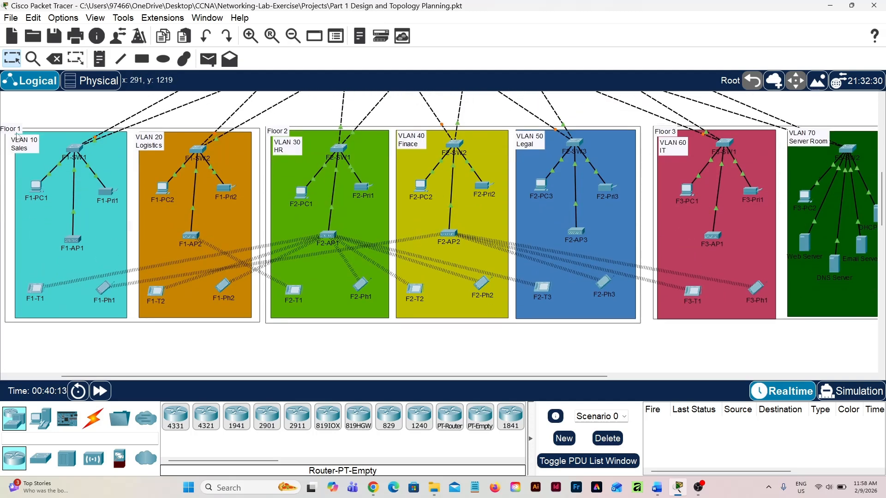
pyautogui.hscroll(-2, 17, 137)
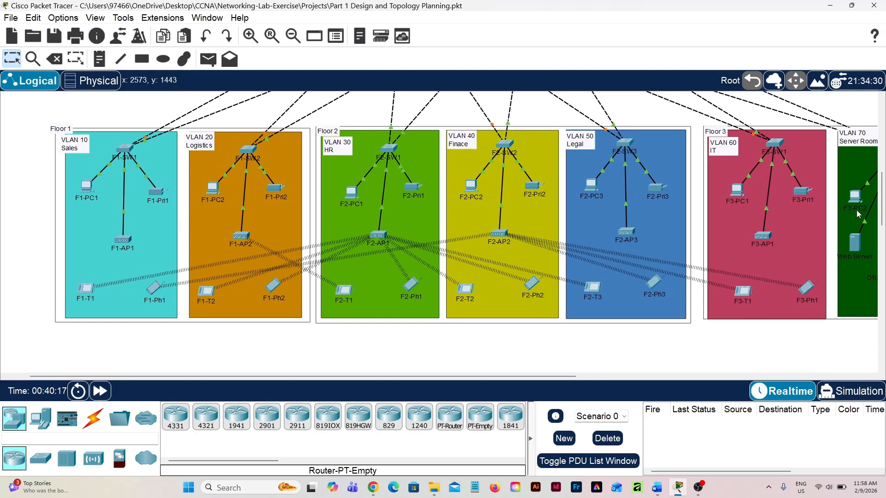
pyautogui.moveTo(856, 210)
pyautogui.hscroll(1, 856, 209)
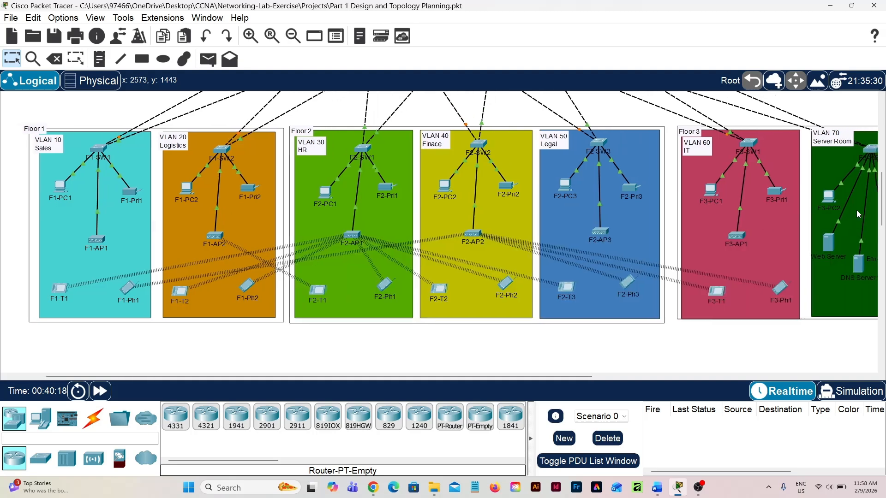
pyautogui.hscroll(1, 856, 209)
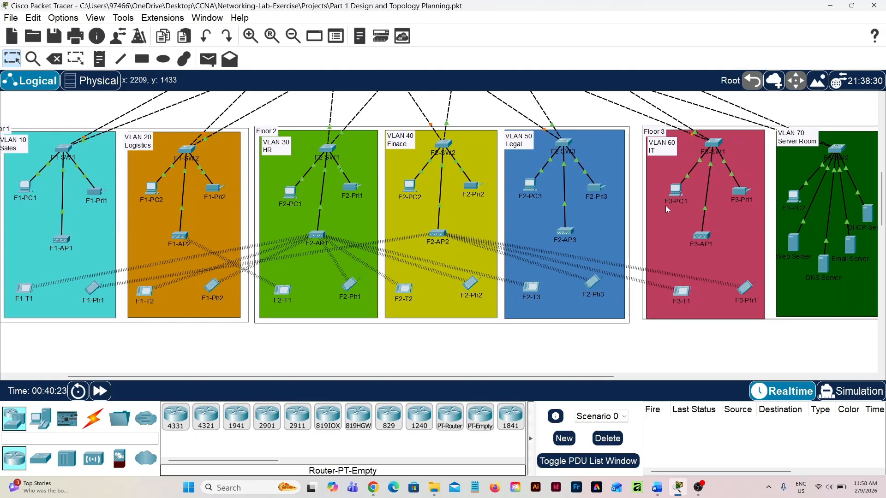
pyautogui.hscroll(1, 659, 207)
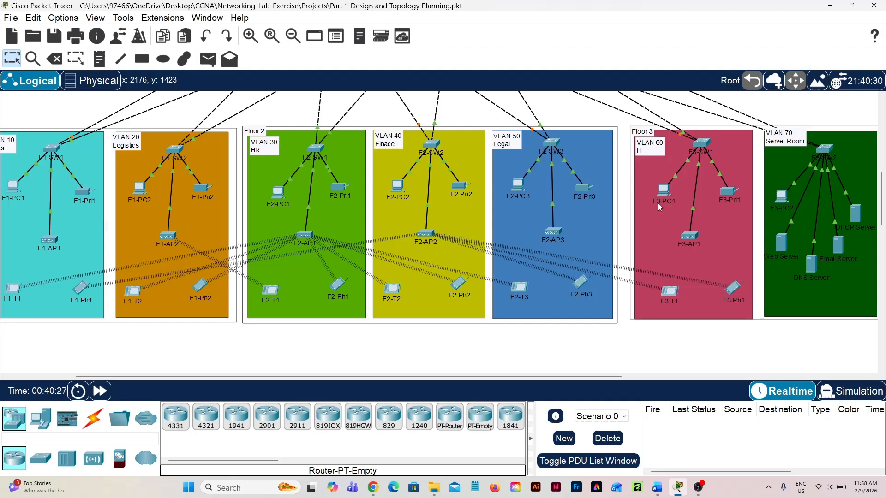
pyautogui.hscroll(-7, 446, 169)
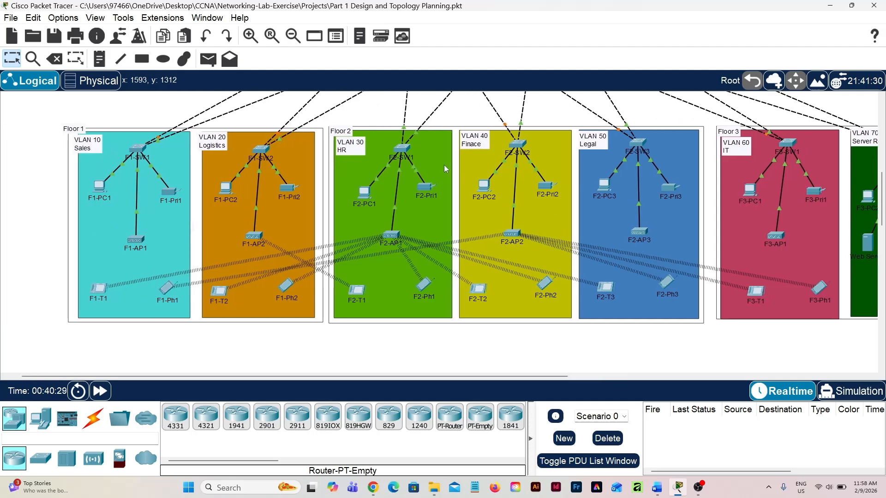
pyautogui.hscroll(-1, 445, 169)
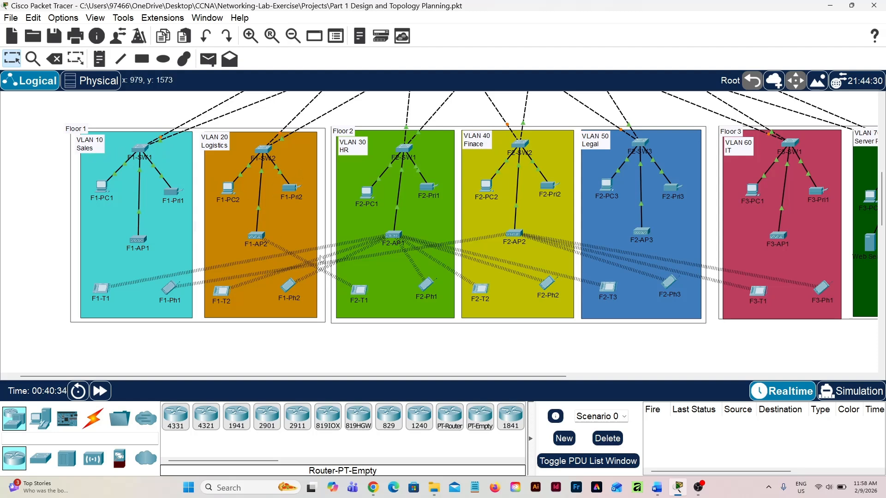
pyautogui.hscroll(5, 319, 255)
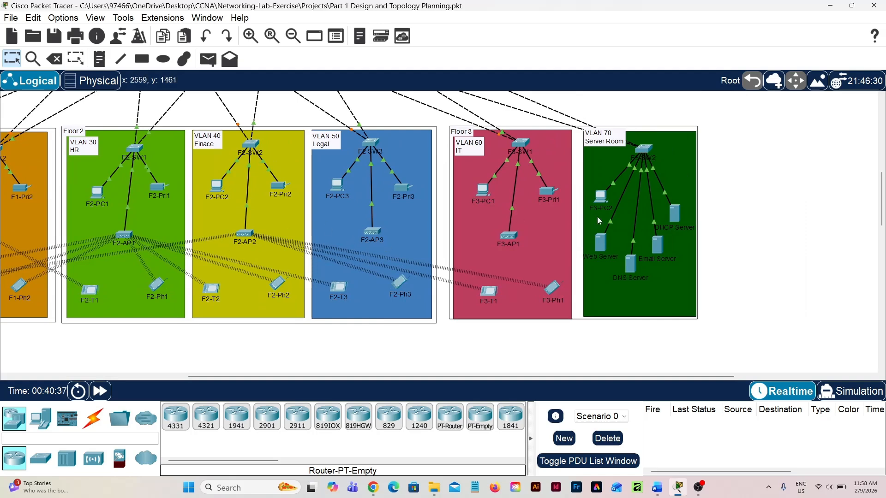
pyautogui.hscroll(1, 597, 217)
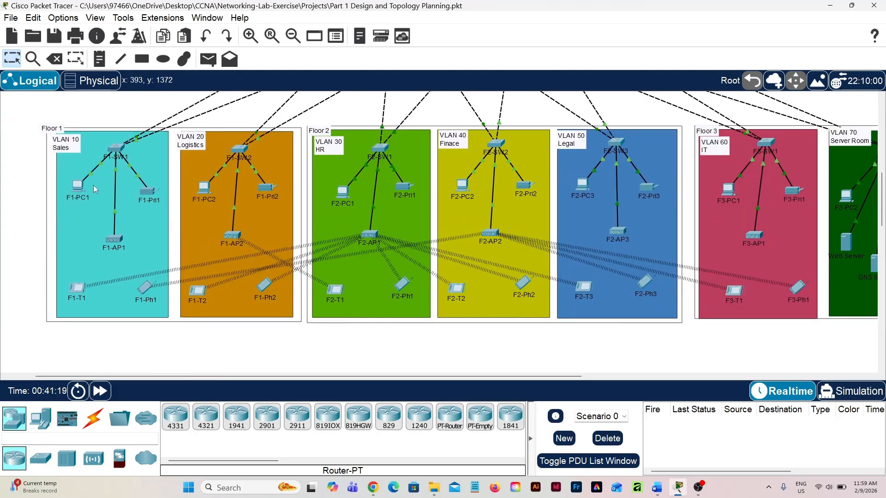
# Review the department VLAN labels in order, from VLAN 10 Sales on Floor 1 to VLAN 70 Server Room on Floor 3
pyautogui.hscroll(1, 93, 185)
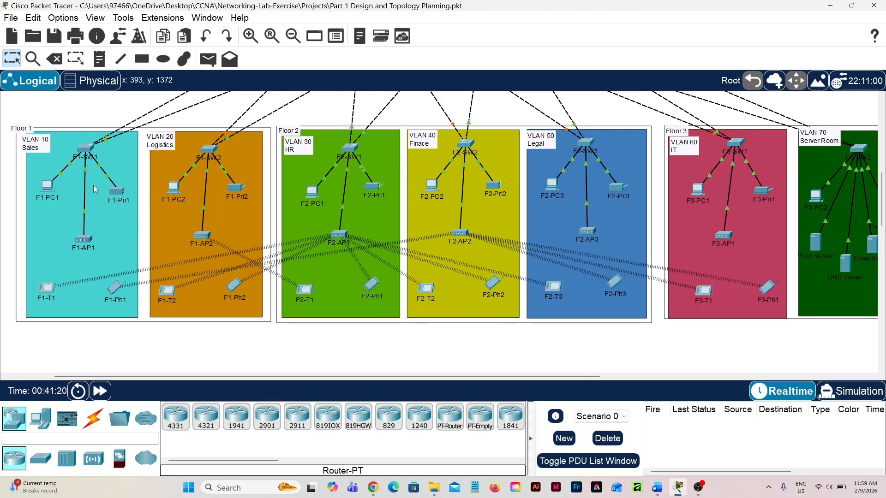
pyautogui.hscroll(-2, 95, 189)
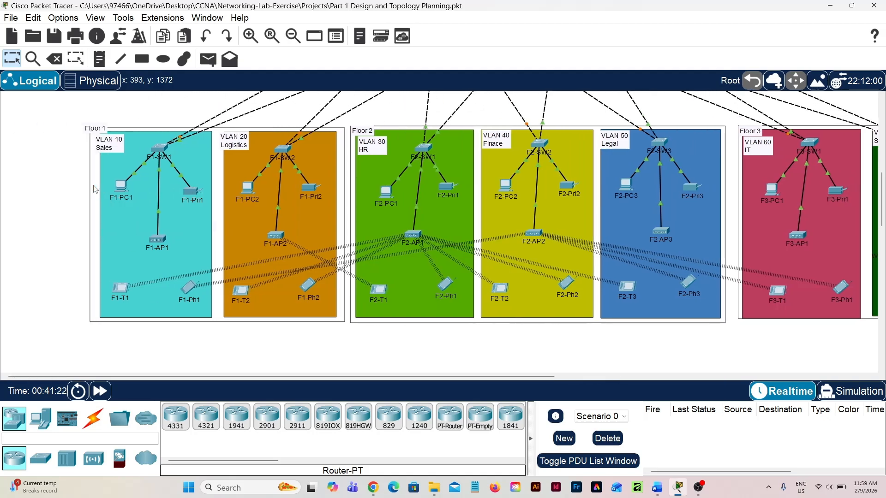
pyautogui.hscroll(1, 121, 168)
pyautogui.hscroll(-1, 121, 168)
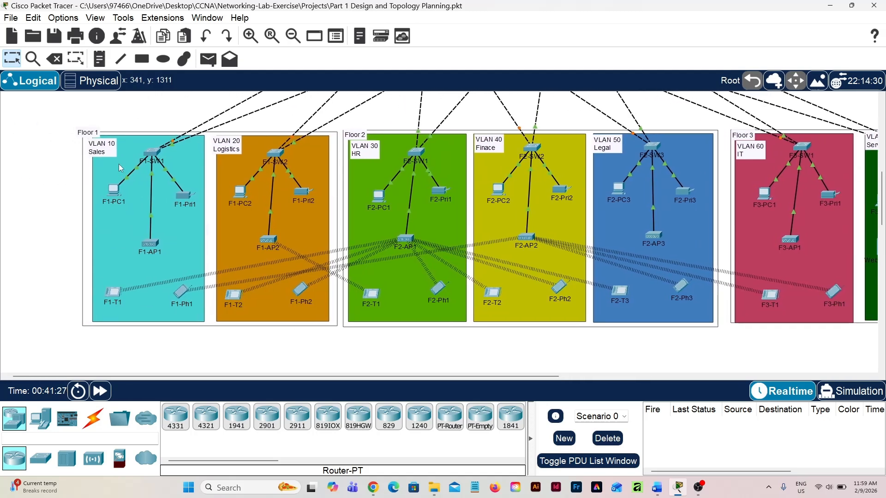
pyautogui.scroll(1, 121, 168)
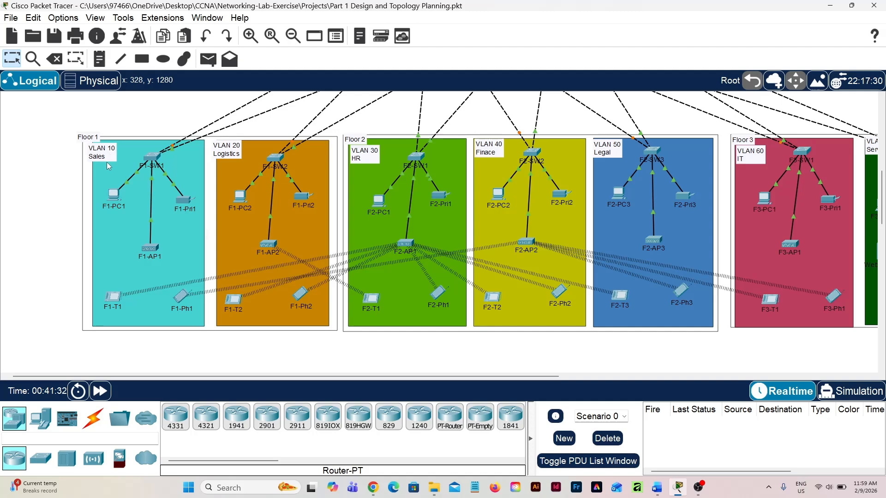
pyautogui.hscroll(3, 107, 162)
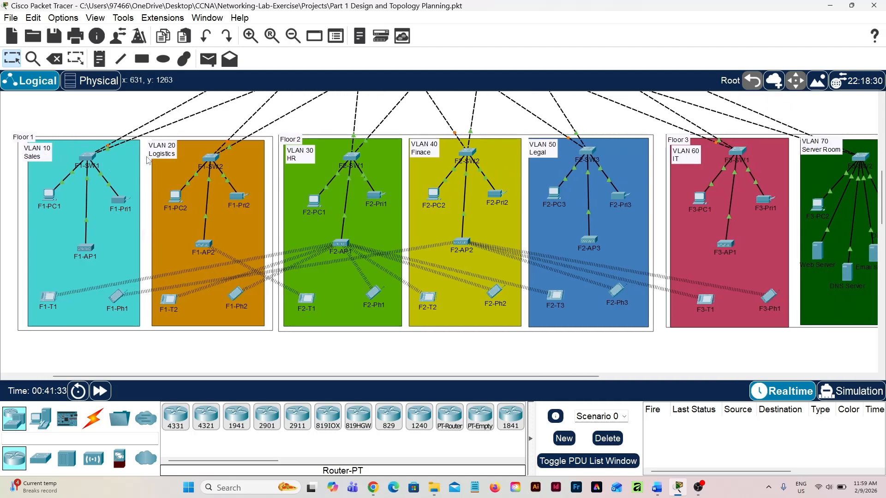
pyautogui.hscroll(6, 167, 159)
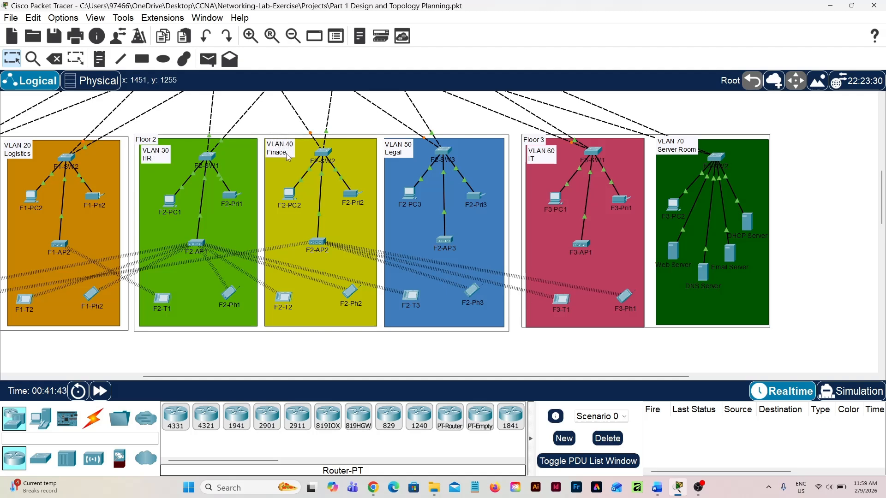
pyautogui.hscroll(5, 395, 149)
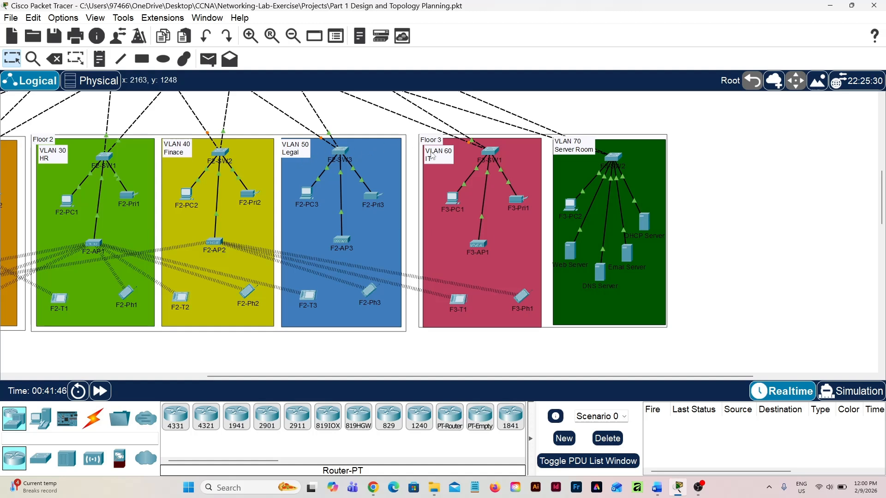
# Place a text note reading "/24" in the empty workspace area beside Core-R2
pyautogui.hscroll(1, 435, 156)
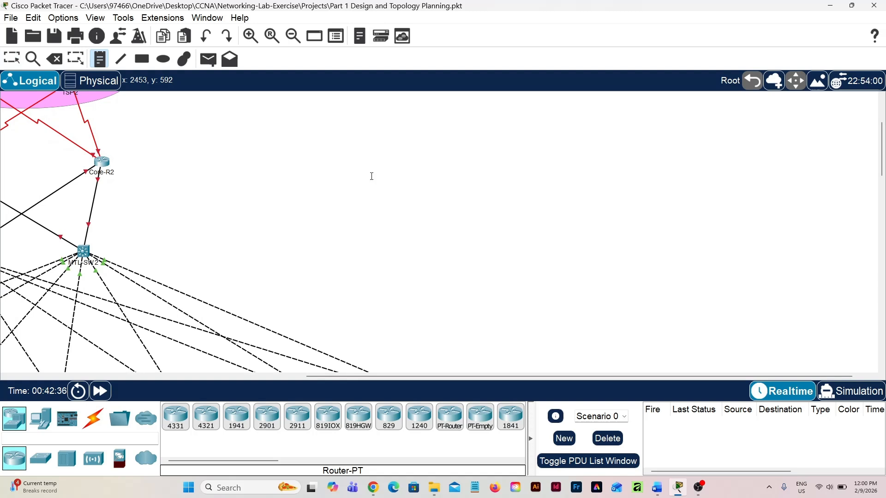
pyautogui.click(371, 176)
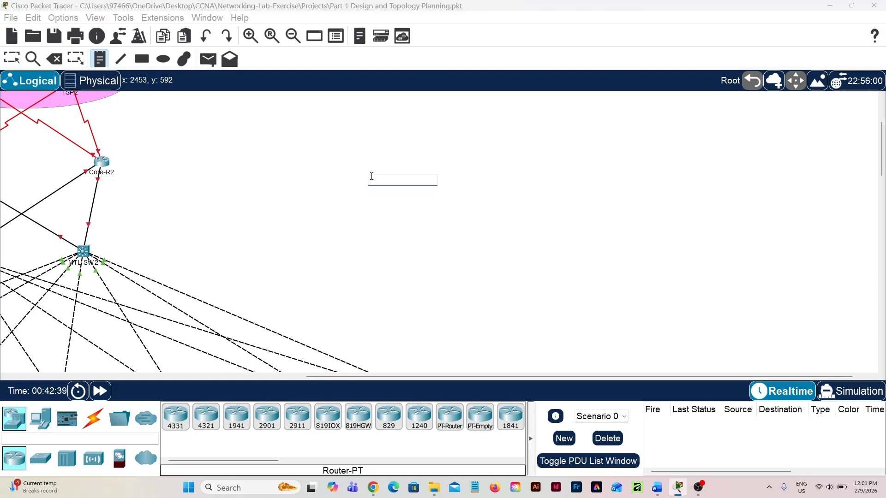
pyautogui.write('7')
pyautogui.write('24')
# Add a second text note reading "192.168.10.0/24" below the "/24" note
pyautogui.click(422, 229)
pyautogui.write('192.168')
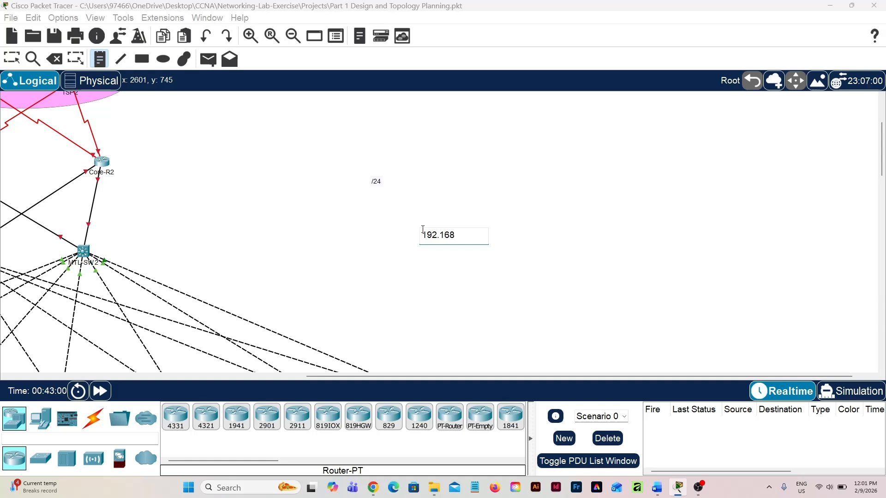
pyautogui.write('.10.0/24')
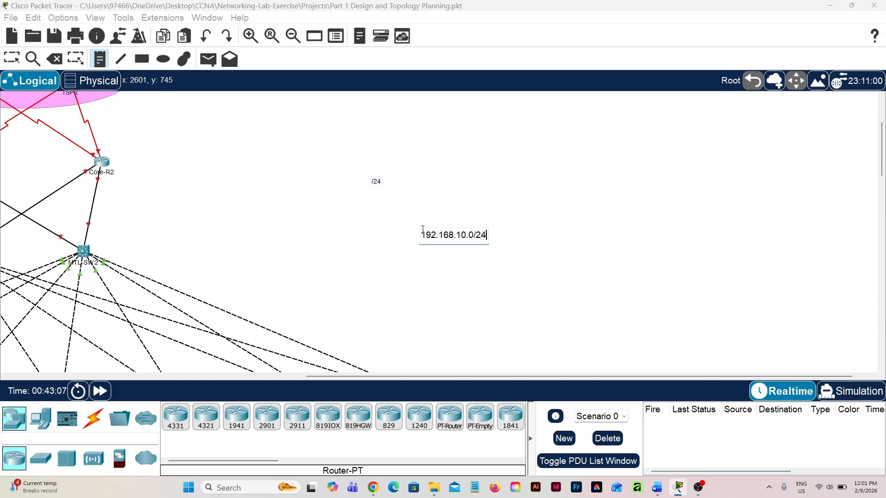
# Add a text note reading "192.168.20.0/24" to the right of the 192.168.10.0/24 note
pyautogui.click(540, 246)
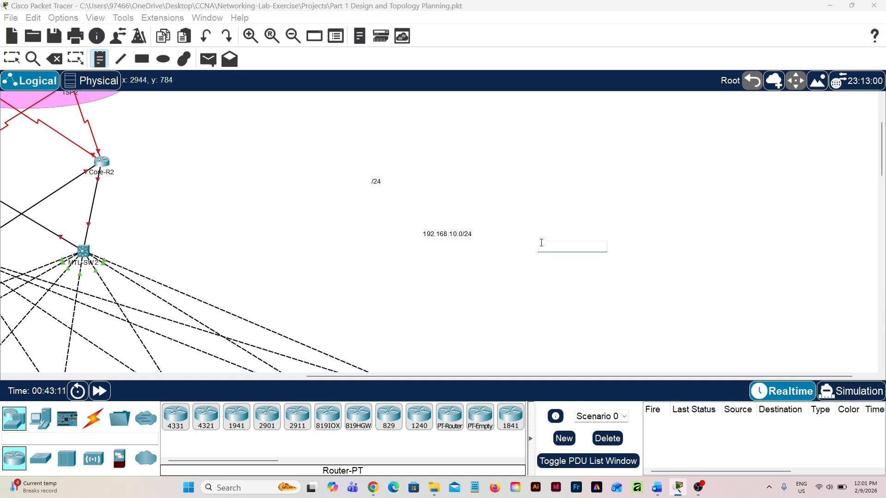
pyautogui.write('19')
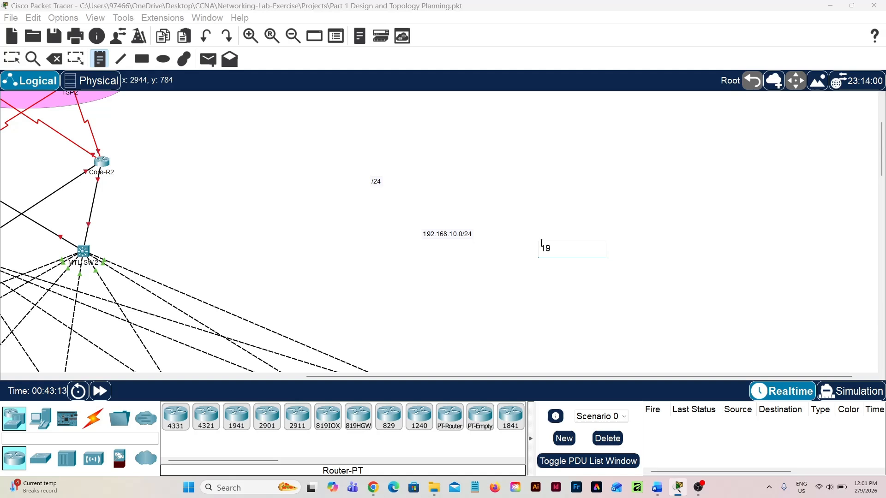
pyautogui.write('2.168.20.0/24')
# Add a text note reading "192.168.30.0/24" to the right of the 192.168.20.0/24 note and leave note placement
pyautogui.click(666, 247)
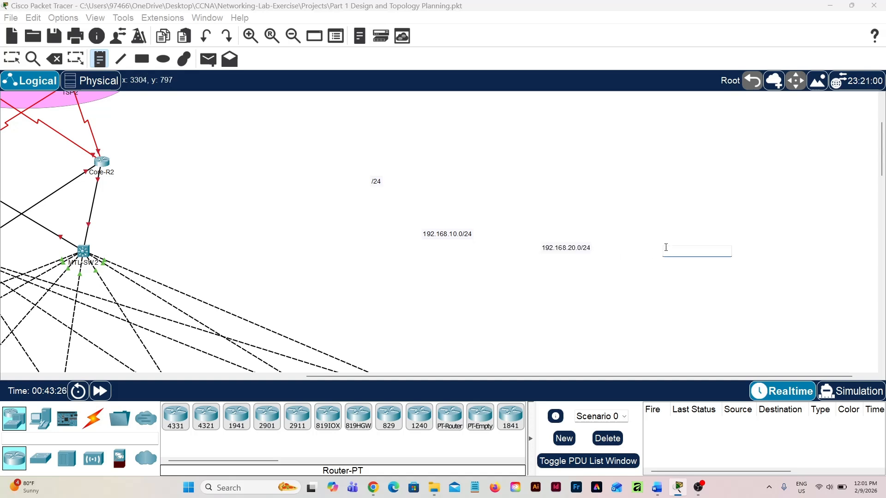
pyautogui.write('192.168')
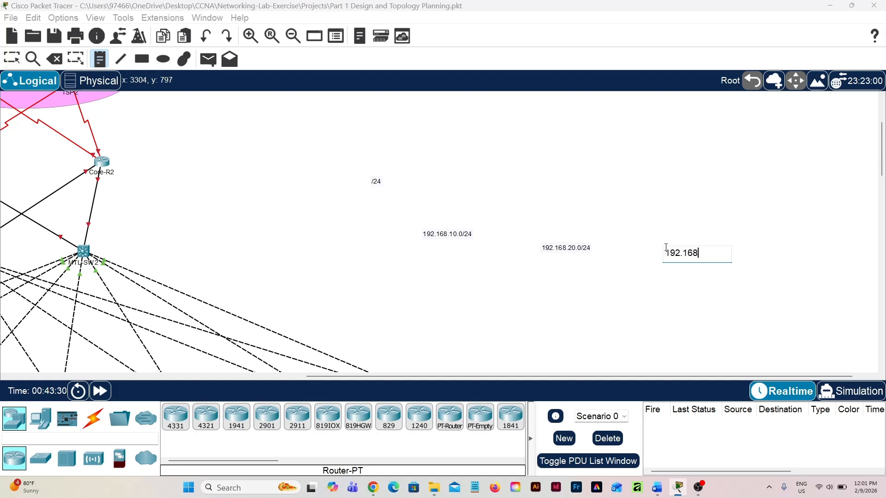
pyautogui.write('.30.0/24')
pyautogui.press('Escape')
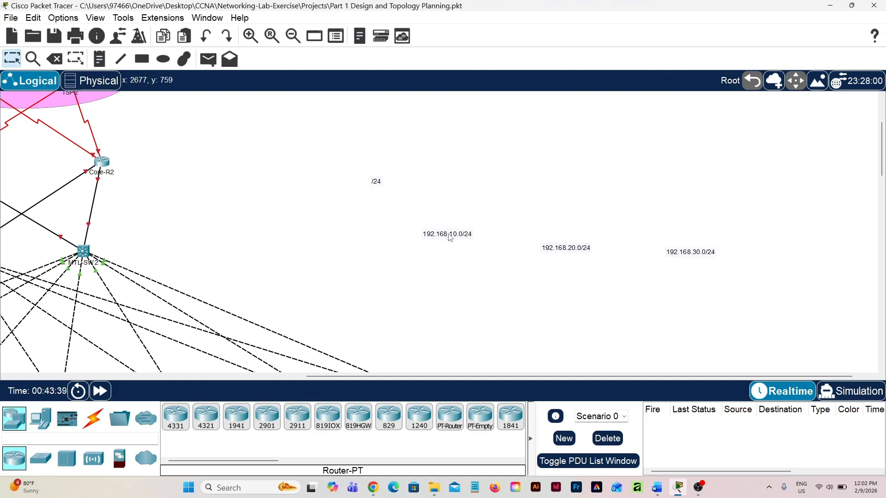
# Stack the three subnet notes in a column below the "/24" note, in ascending order
pyautogui.moveTo(449, 238); pyautogui.dragTo(383, 260)
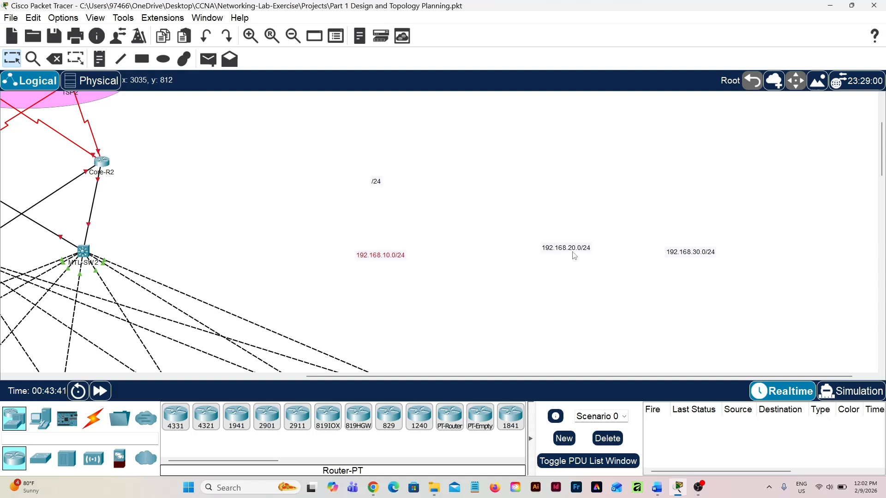
pyautogui.moveTo(575, 250); pyautogui.dragTo(392, 292)
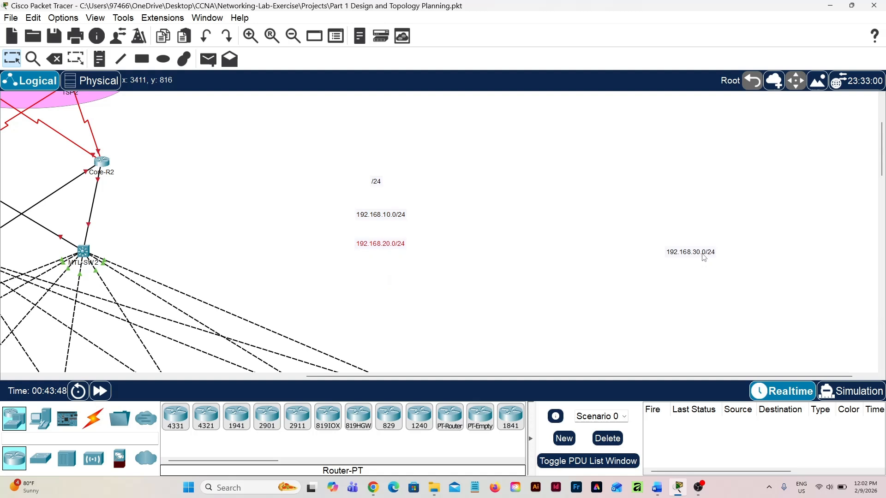
pyautogui.moveTo(705, 257); pyautogui.dragTo(395, 282)
# Move the 192.168.10.0/24, 192.168.20.0/24 and 192.168.30.0/24 notes directly above Floor 1, Floor 2 and Floor 3 respectively
pyautogui.hscroll(-10, 574, 306)
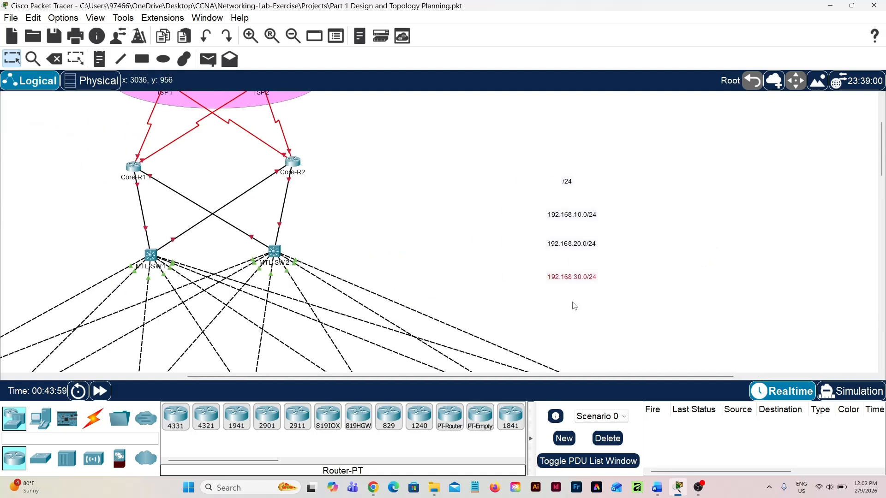
pyautogui.scroll(-5, 575, 306)
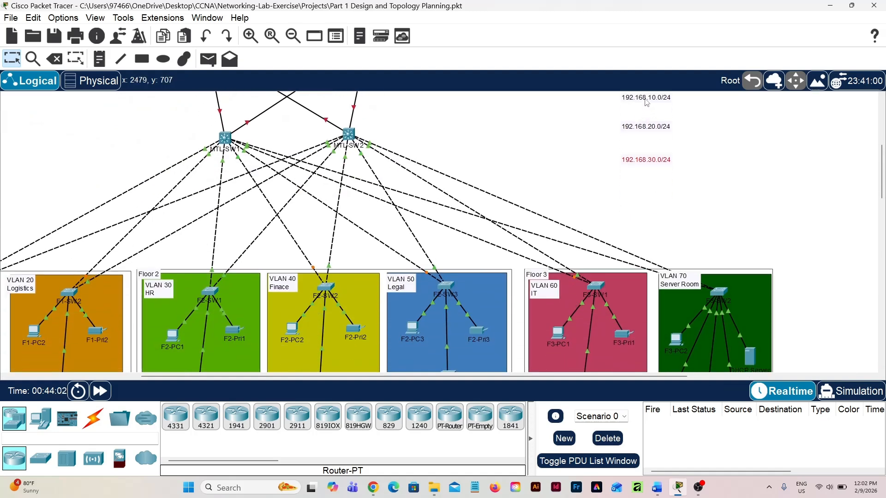
pyautogui.moveTo(647, 102); pyautogui.dragTo(163, 138)
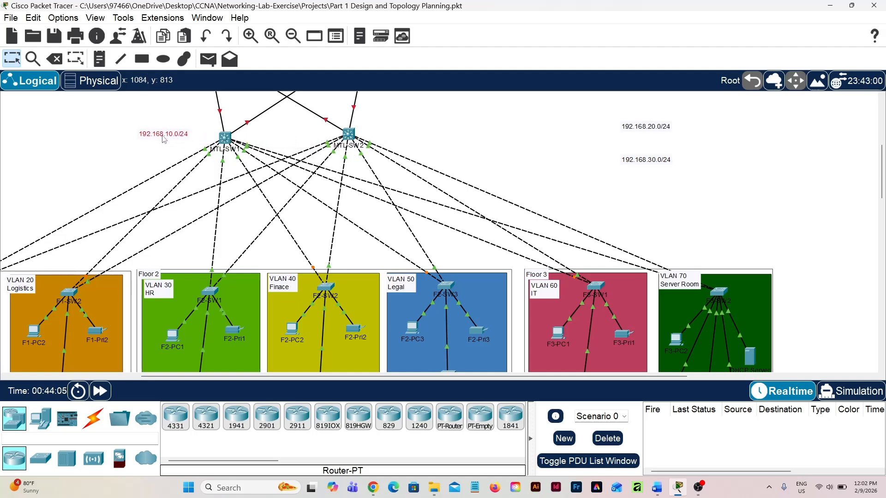
pyautogui.hscroll(-5, 223, 168)
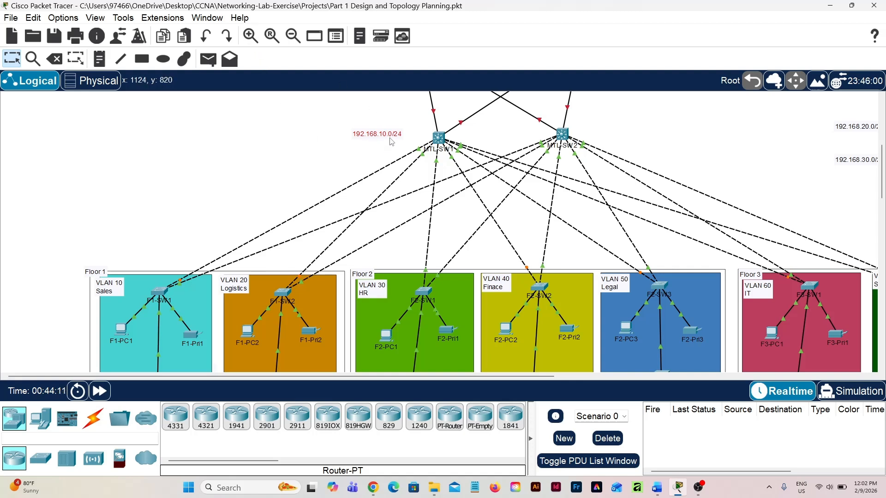
pyautogui.moveTo(392, 138); pyautogui.dragTo(166, 269)
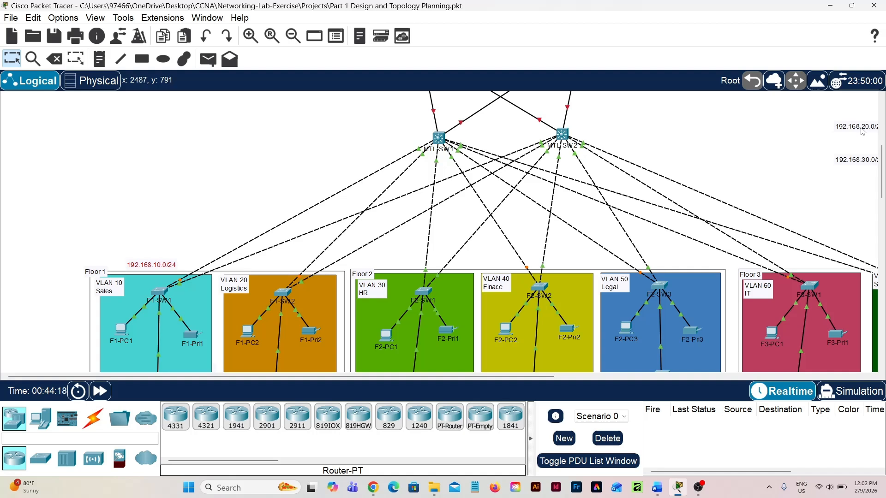
pyautogui.moveTo(854, 133); pyautogui.dragTo(489, 266)
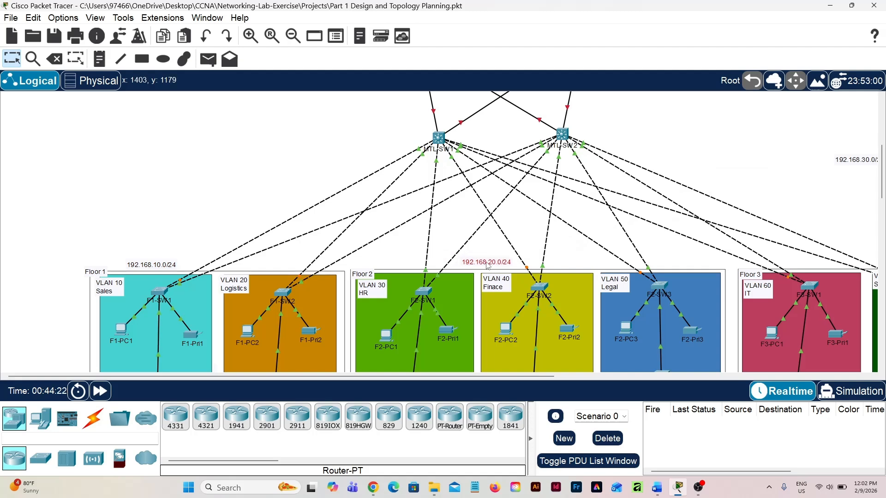
pyautogui.hscroll(5, 821, 224)
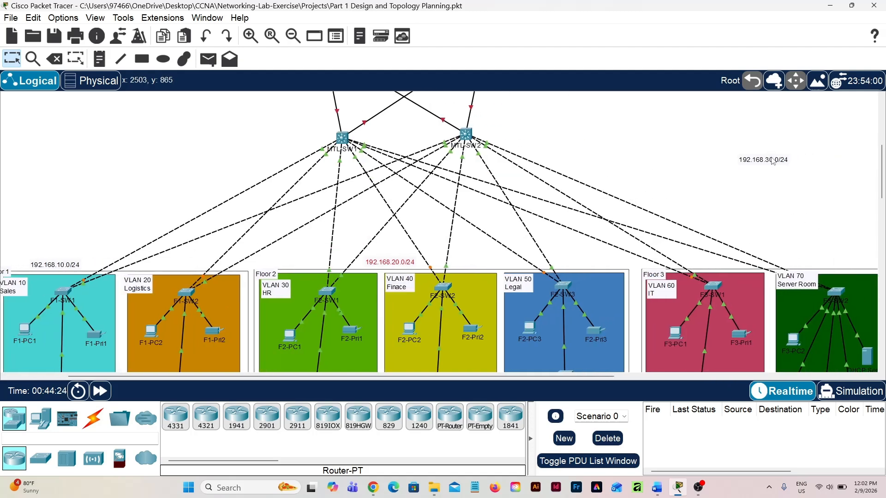
pyautogui.moveTo(775, 165); pyautogui.dragTo(824, 264)
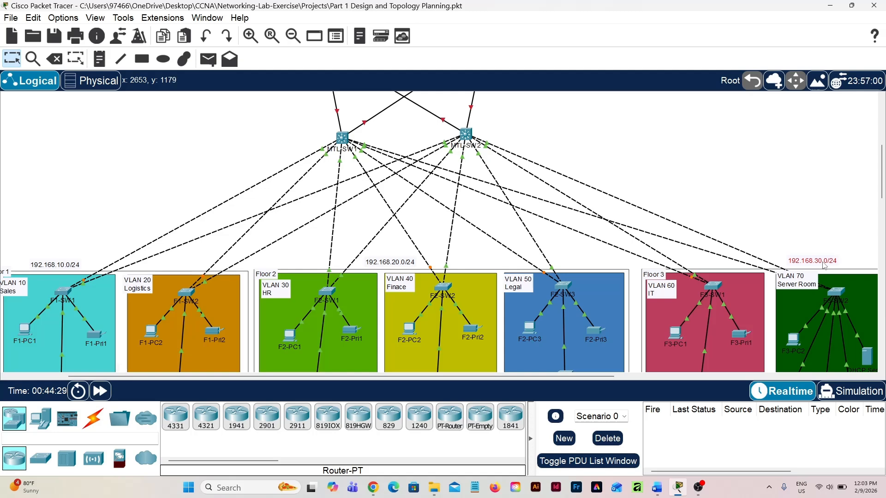
# Review each floor's subnet note against its department VLANs and the links up to the multilayer switches and core routers
pyautogui.scroll(-3, 747, 265)
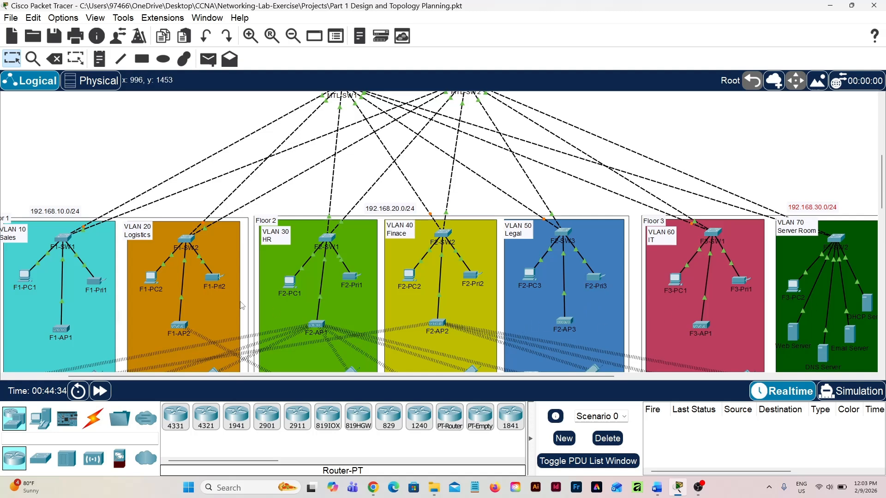
pyautogui.hscroll(-3, 230, 301)
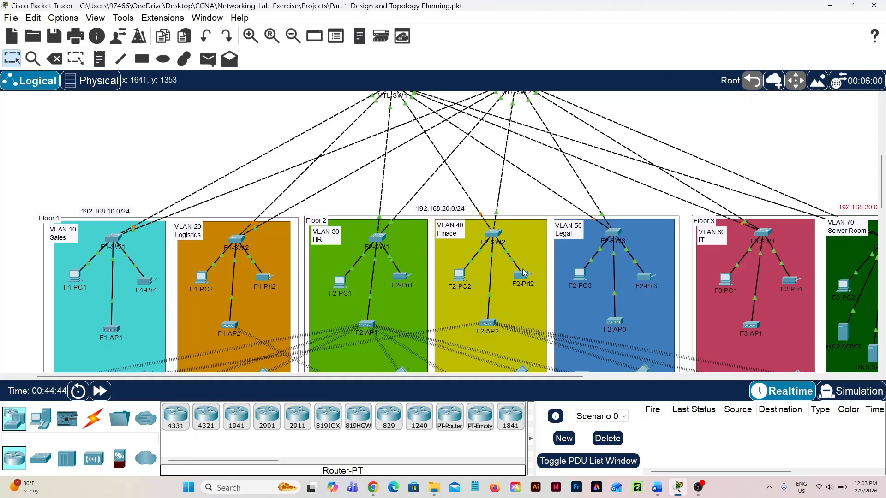
pyautogui.hscroll(5, 523, 272)
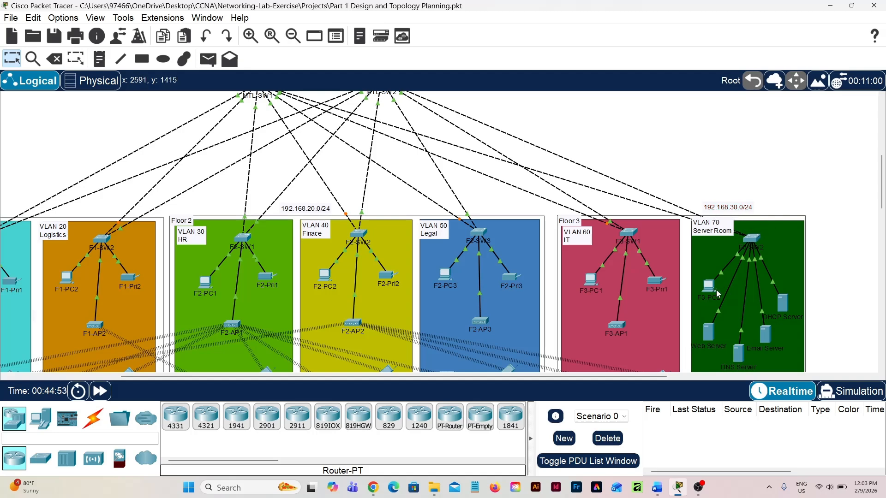
pyautogui.scroll(3, 718, 294)
pyautogui.scroll(1, 718, 294)
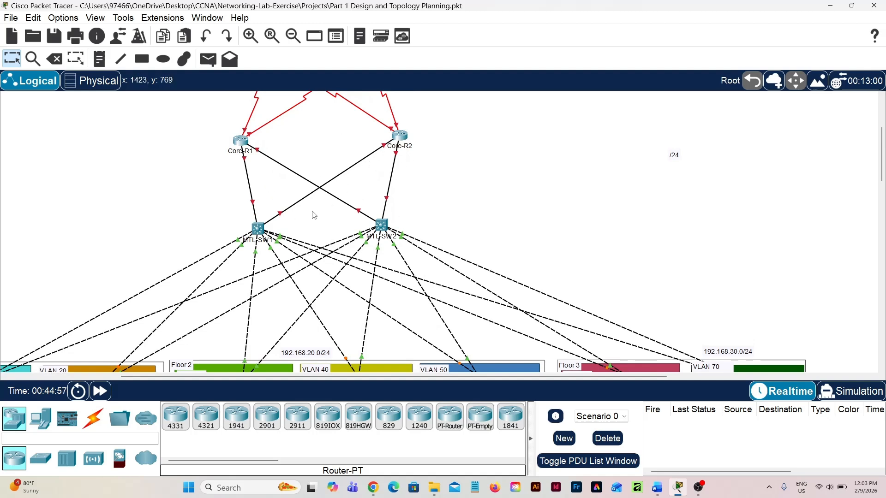
pyautogui.scroll(-1, 659, 233)
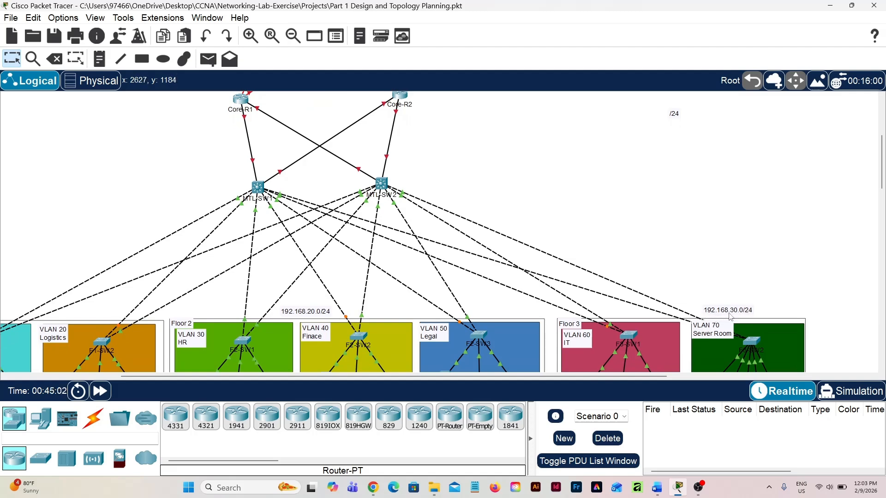
pyautogui.scroll(-2, 730, 316)
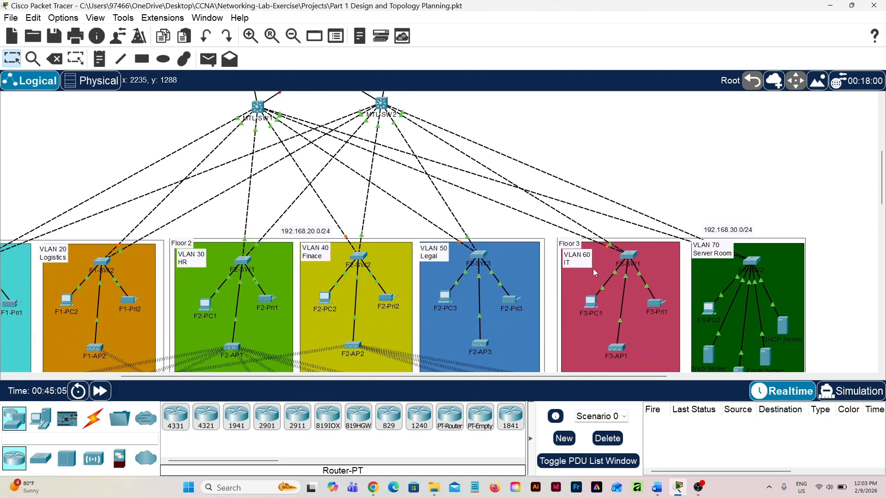
pyautogui.scroll(3, 726, 281)
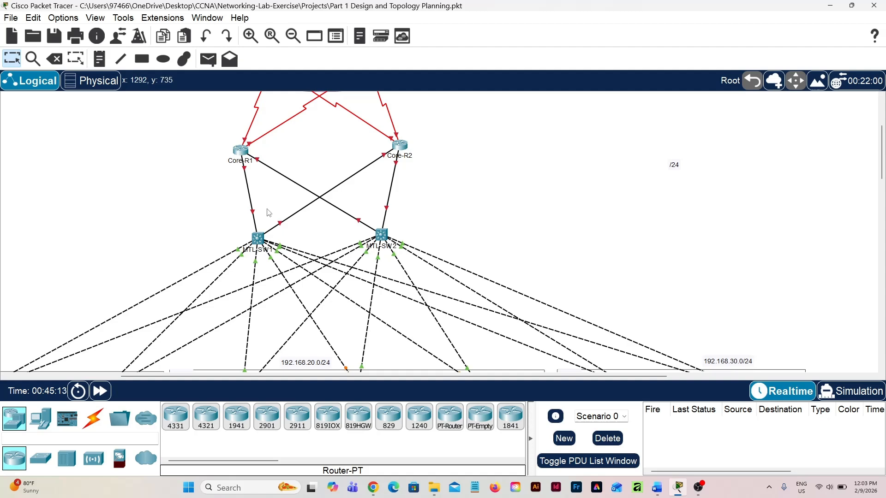
pyautogui.scroll(-2, 269, 213)
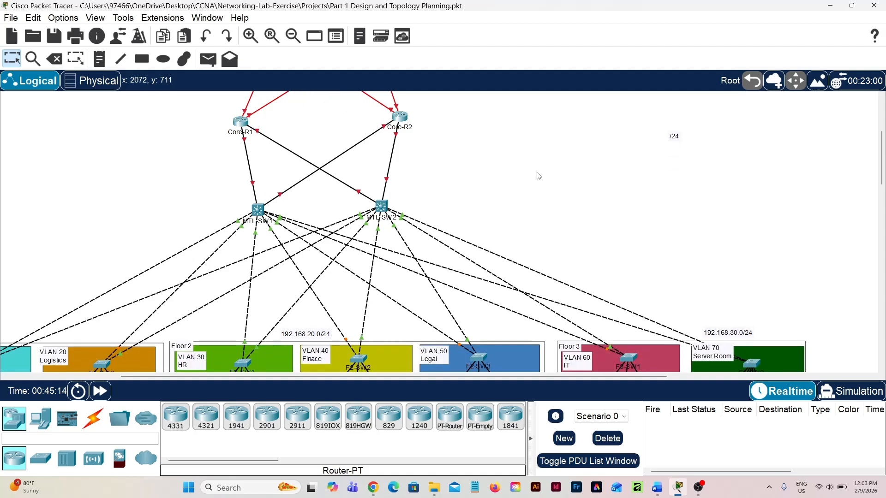
pyautogui.scroll(-4, 538, 175)
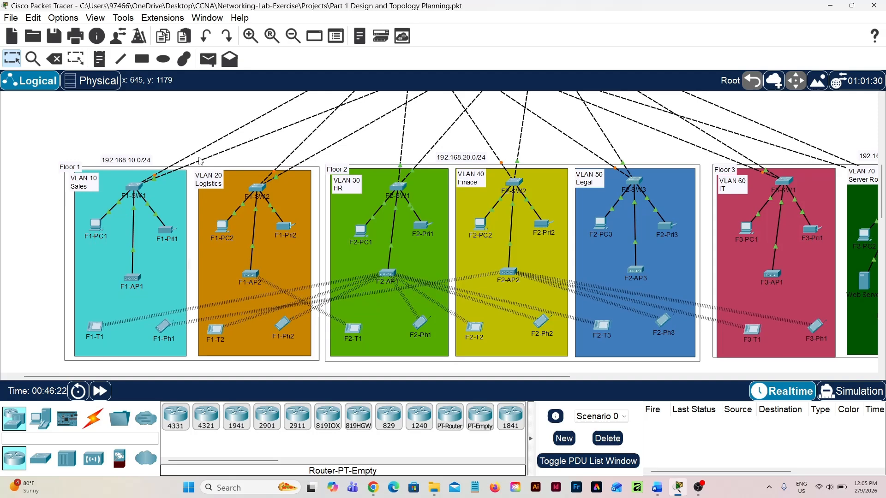
# Add a text note reading "192.168.10.0/25" in the empty area above the Floor 1 subnet note
pyautogui.scroll(-2, 93, 190)
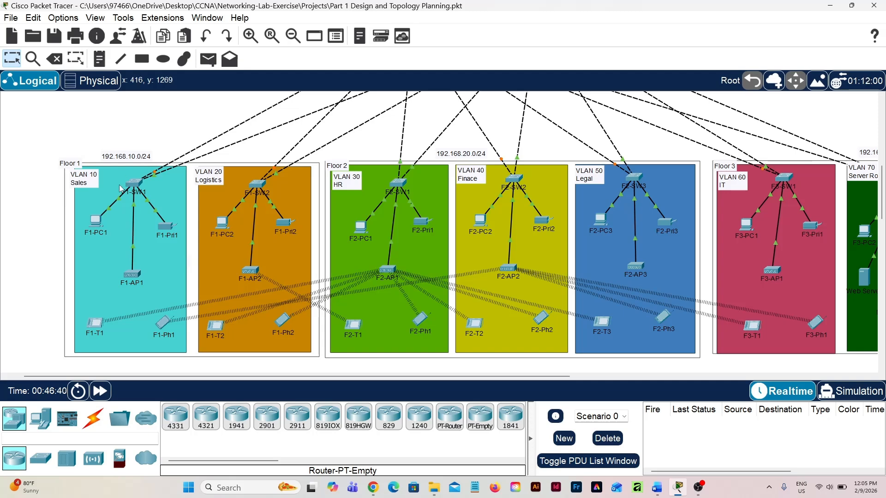
pyautogui.scroll(-2, 120, 186)
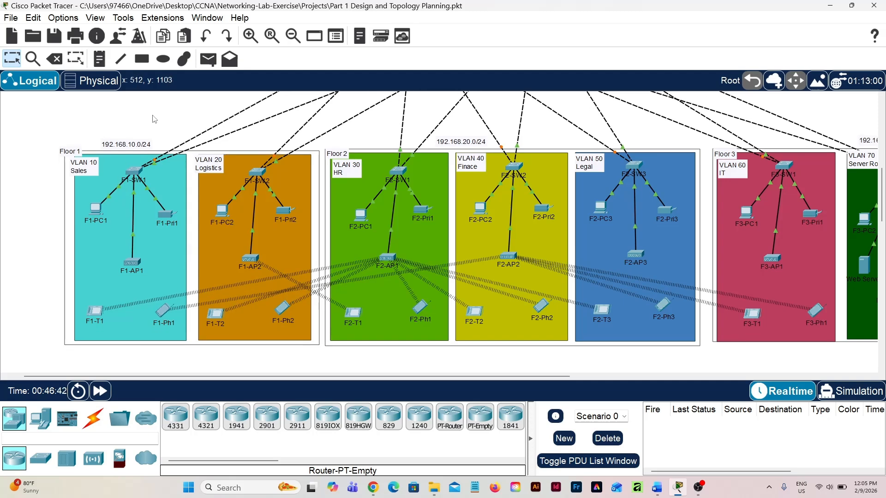
pyautogui.press('n')
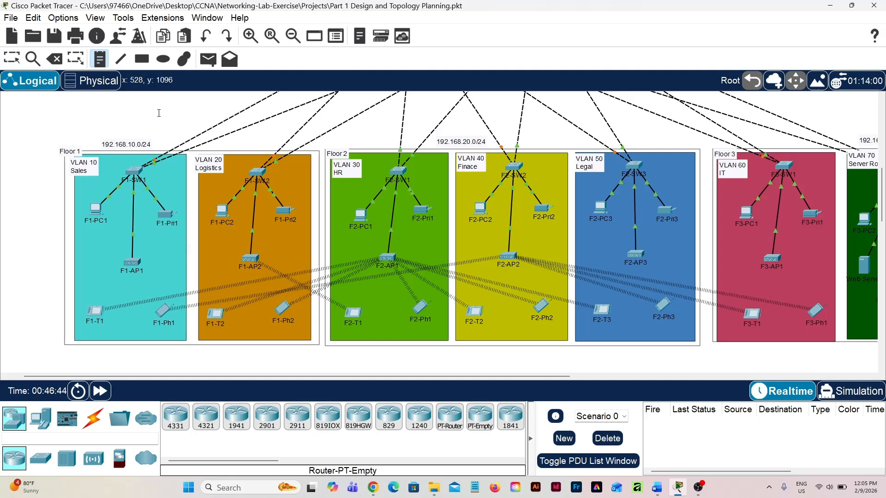
pyautogui.click(121, 113)
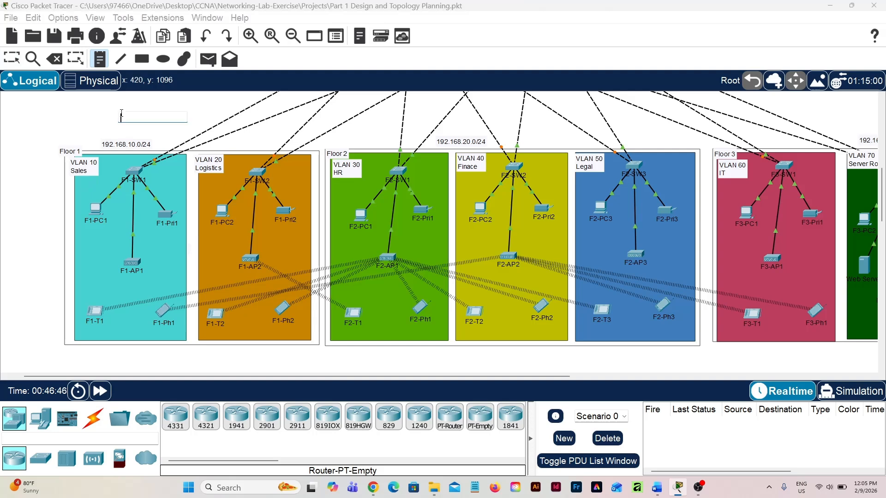
pyautogui.write('192.168.10.0/25')
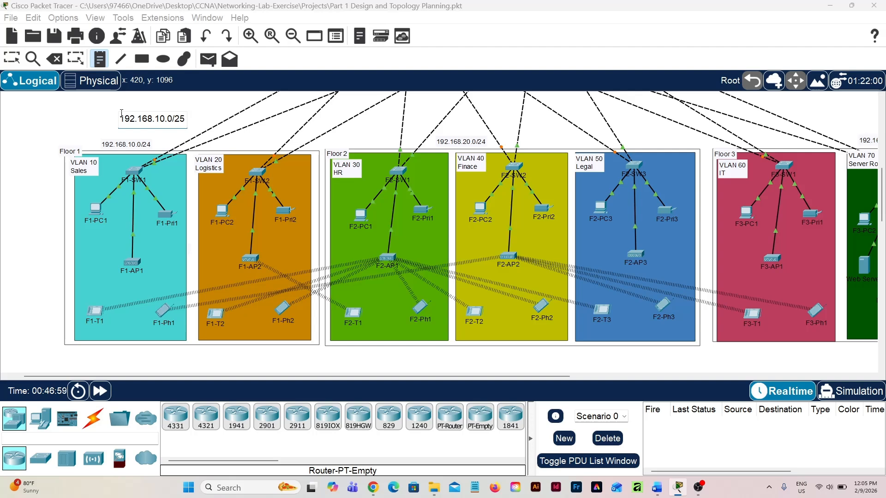
pyautogui.press('Escape')
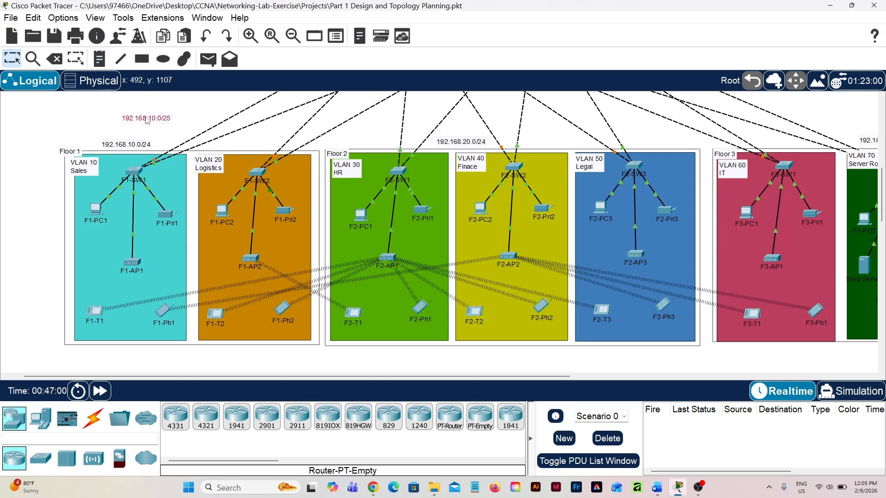
# Place the 192.168.10.0/25 note under the VLAN 10 Sales label and shift switch F1-SW1 slightly right to make room
pyautogui.moveTo(146, 120); pyautogui.dragTo(91, 186)
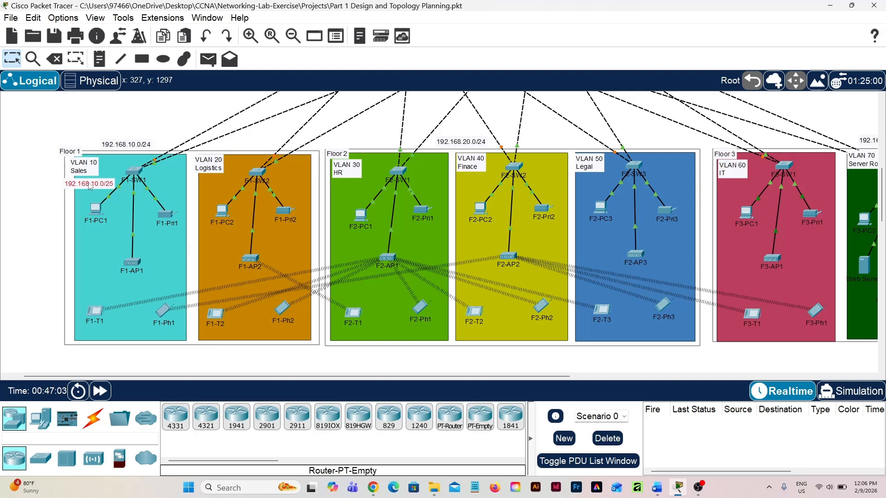
pyautogui.moveTo(133, 171); pyautogui.dragTo(153, 170)
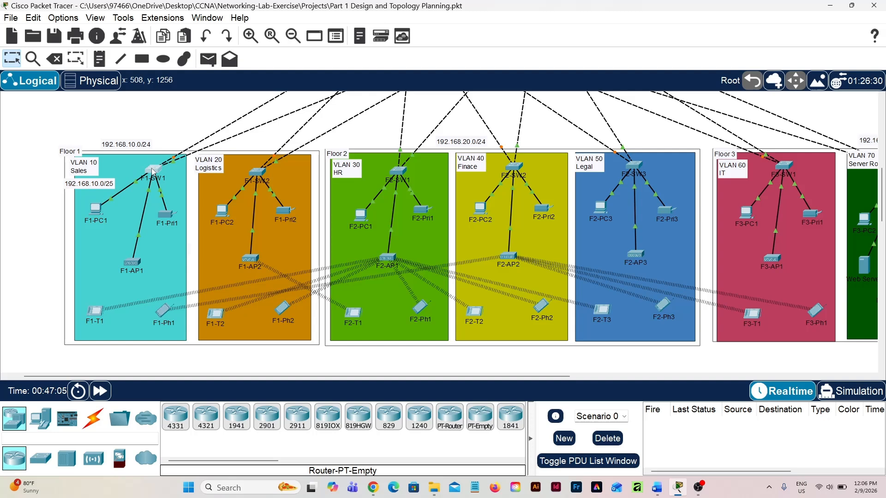
pyautogui.click(95, 185)
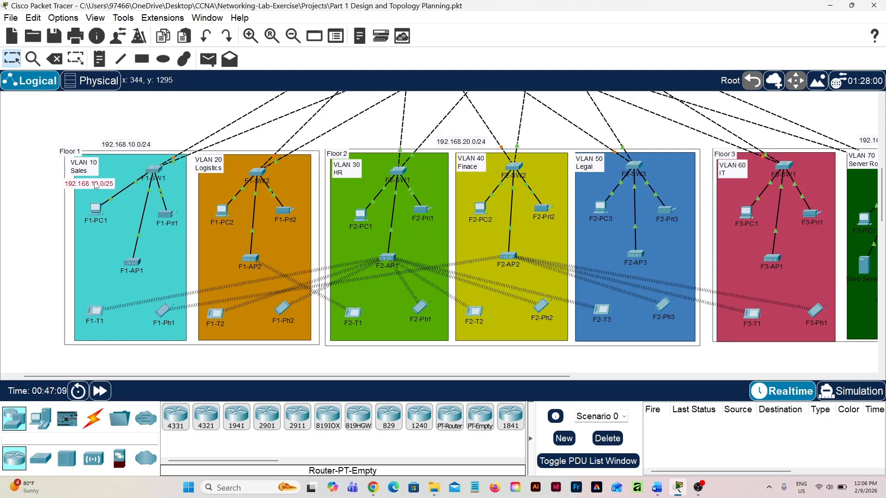
pyautogui.moveTo(95, 184); pyautogui.dragTo(96, 186)
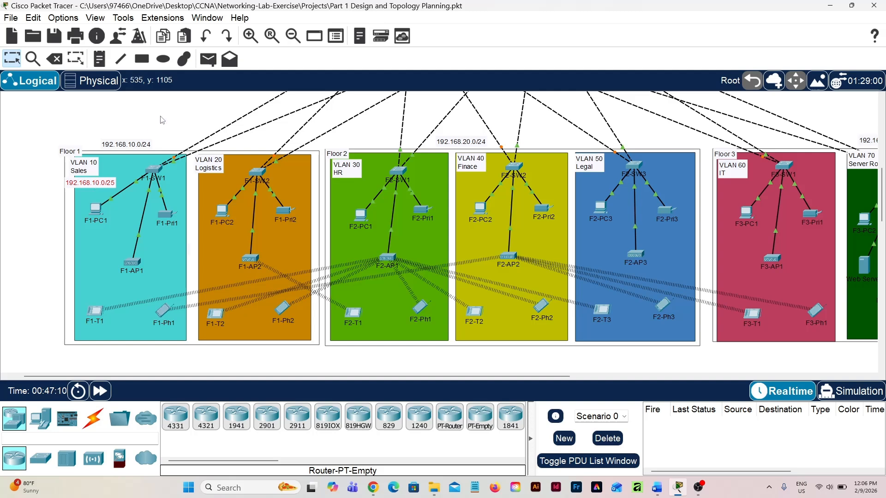
# Add a text note reading "192.168.10.128/25", place it under the VLAN 20 Logistics label, and shift switch F1-SW2 slightly right to make room
pyautogui.scroll(2, 170, 118)
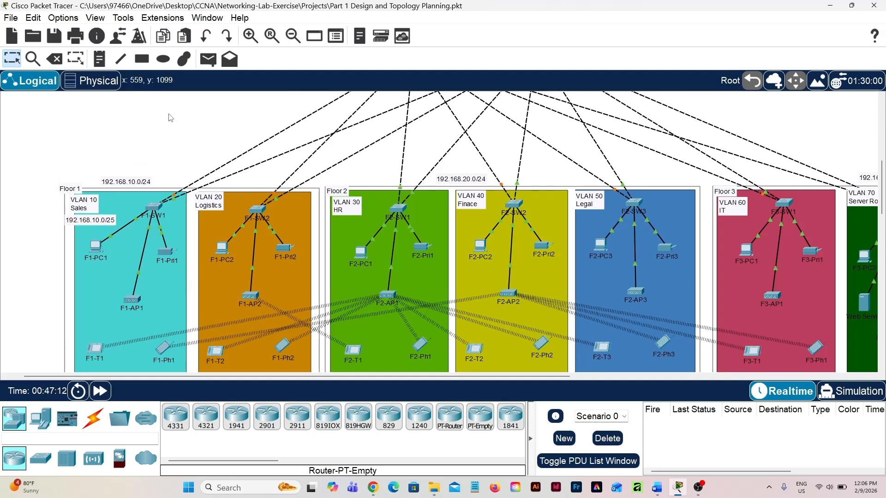
pyautogui.press('n')
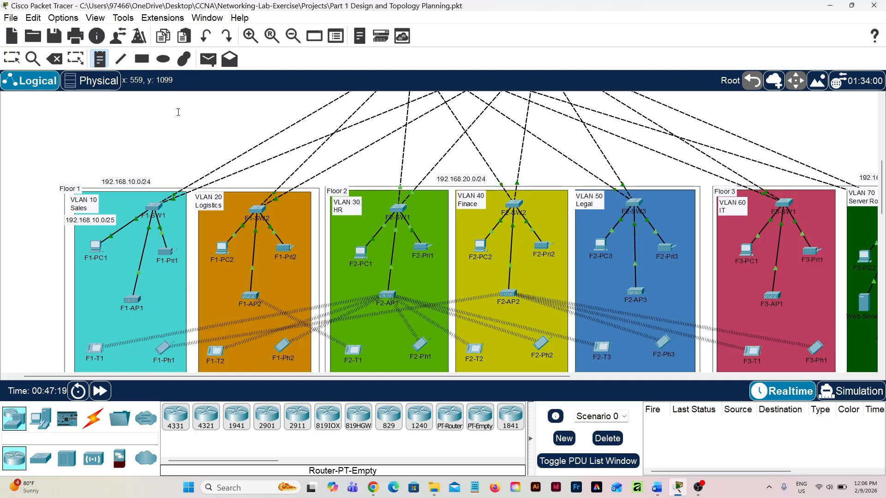
pyautogui.click(177, 134)
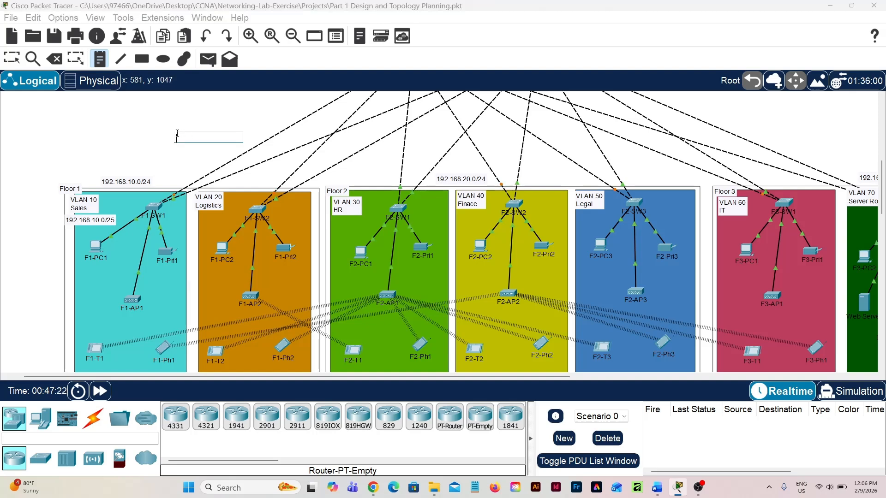
pyautogui.write('192.168.10.12')
pyautogui.write('8')
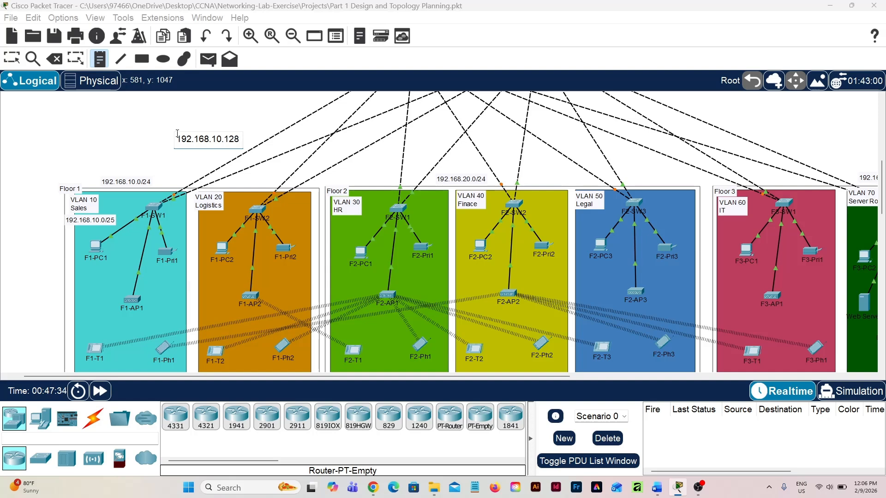
pyautogui.write('/25')
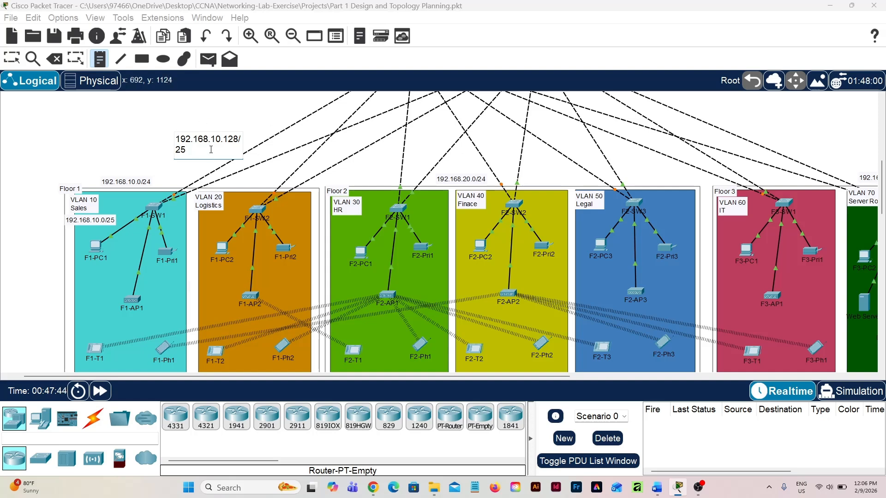
pyautogui.press('Escape')
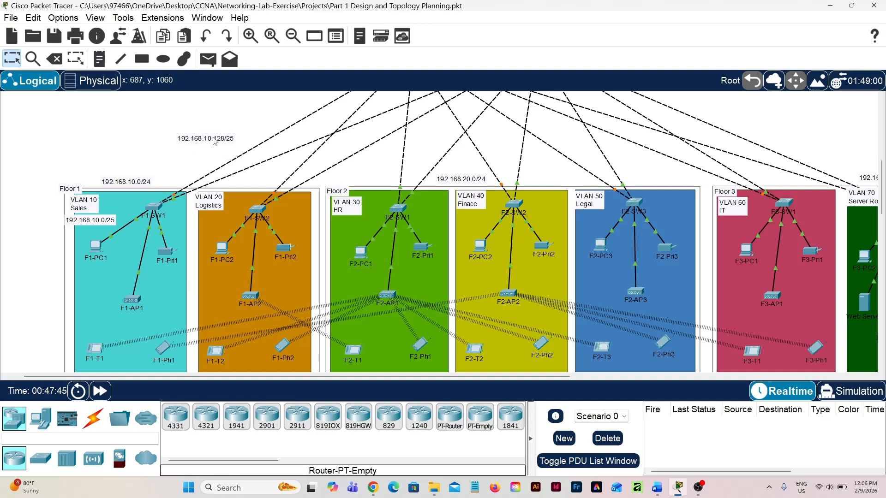
pyautogui.moveTo(214, 140); pyautogui.dragTo(283, 210)
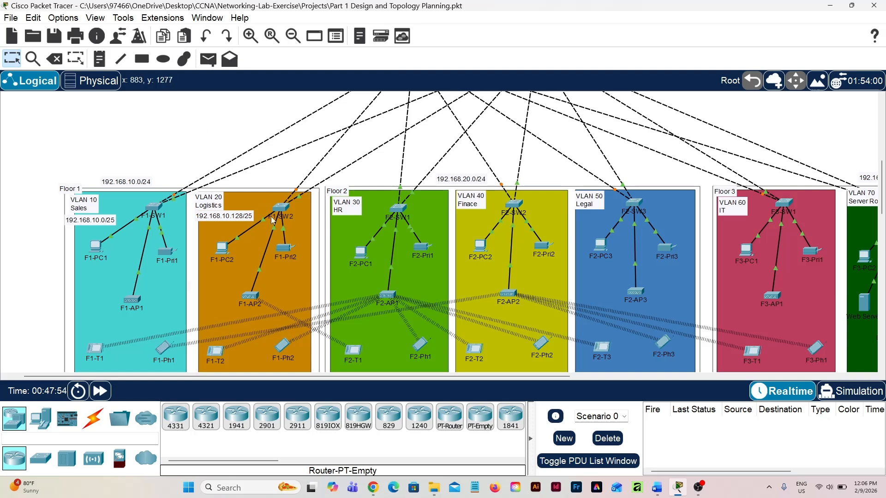
# Review the Floor 1 subnet notes, then the department VLANs on Floor 2 and Floor 3 that still need subnets
pyautogui.hscroll(3, 333, 221)
pyautogui.hscroll(-1, 335, 225)
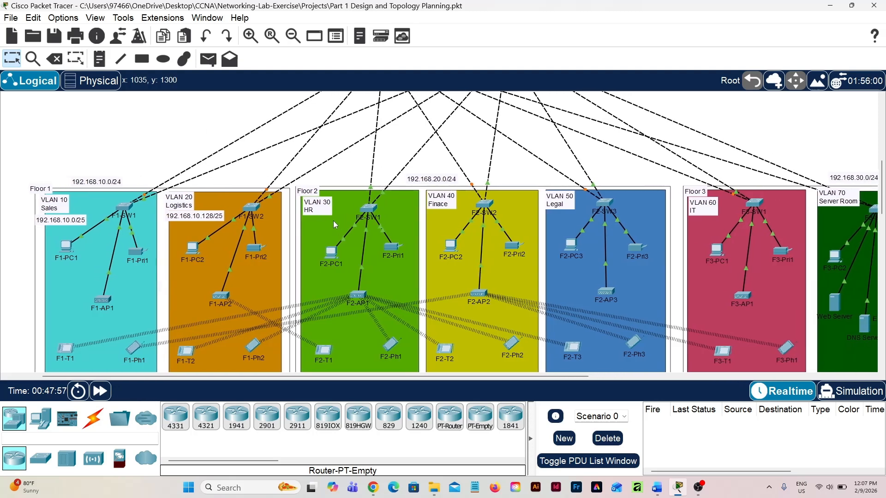
pyautogui.hscroll(-2, 333, 220)
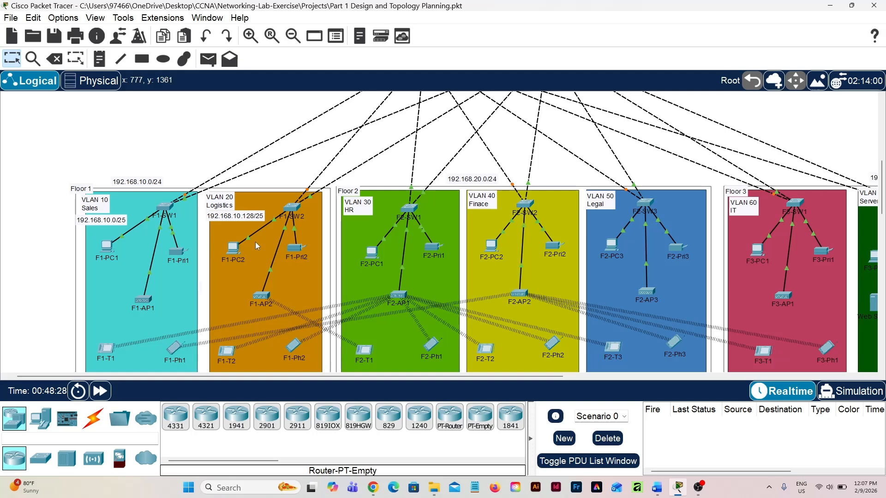
pyautogui.hscroll(1, 257, 246)
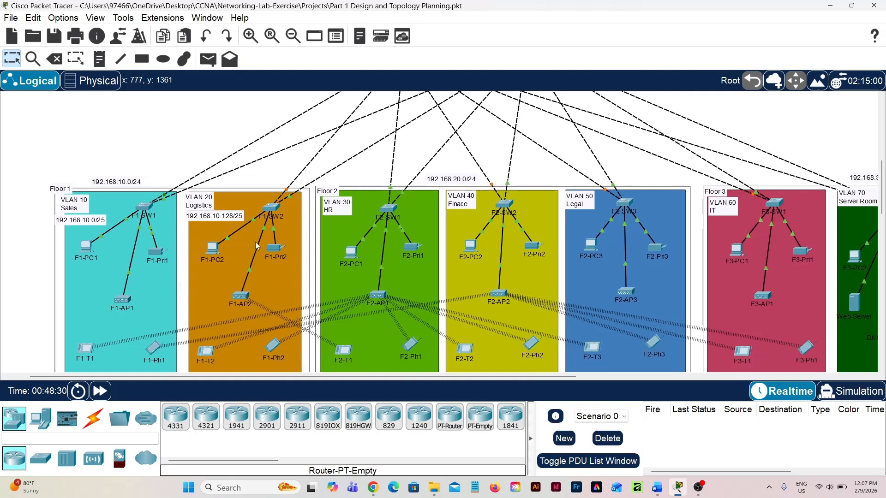
pyautogui.hscroll(2, 255, 242)
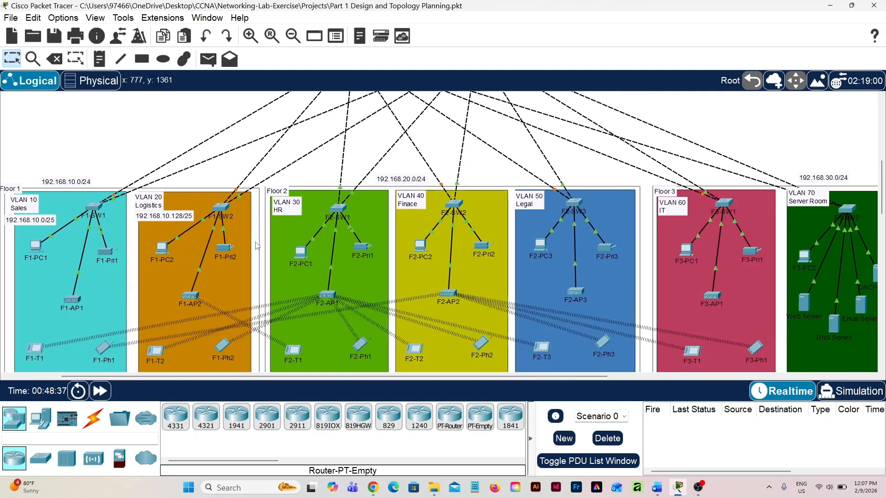
pyautogui.hscroll(2, 257, 245)
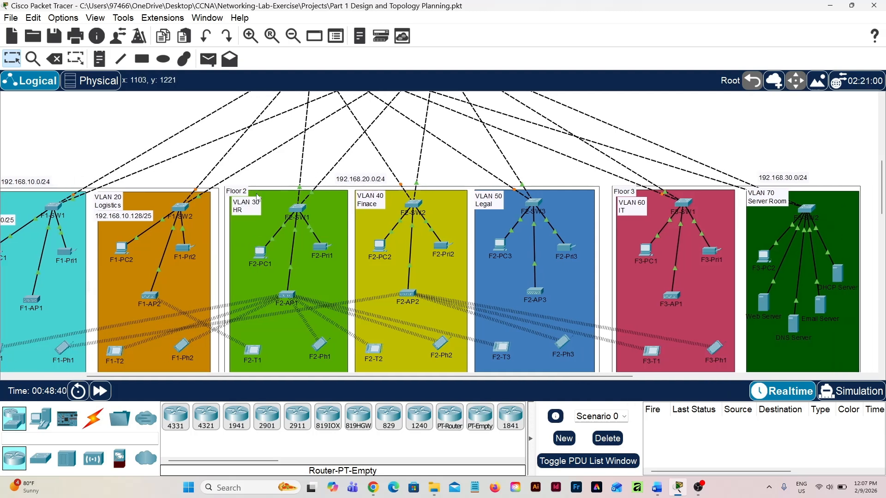
pyautogui.scroll(-2, 257, 197)
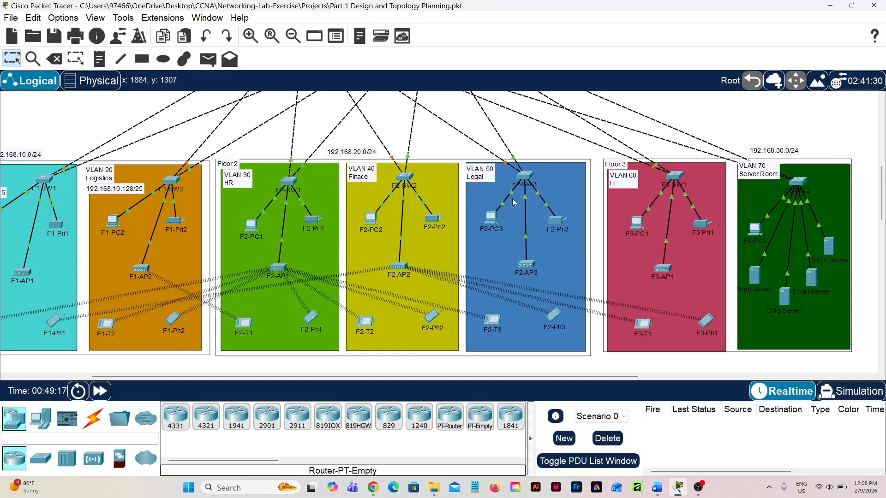
pyautogui.scroll(-1, 483, 212)
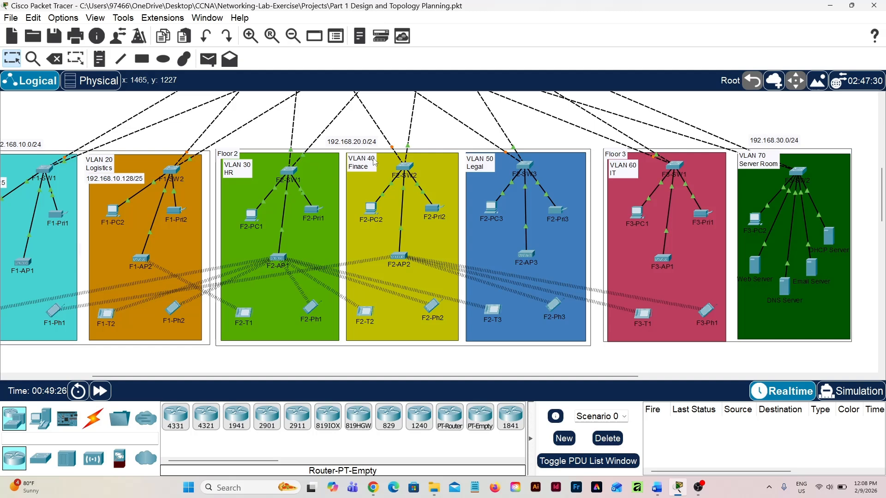
pyautogui.scroll(-1, 374, 162)
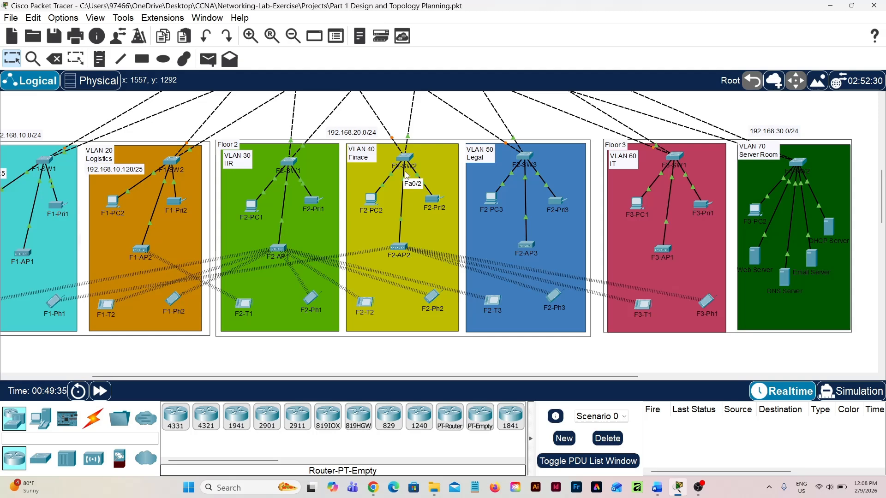
# Add a text note reading "192.168.20..0/26", place it under the VLAN 30 HR label, and shift switch F2-SW1 slightly right
pyautogui.scroll(2, 447, 149)
pyautogui.press('n')
pyautogui.click(433, 163)
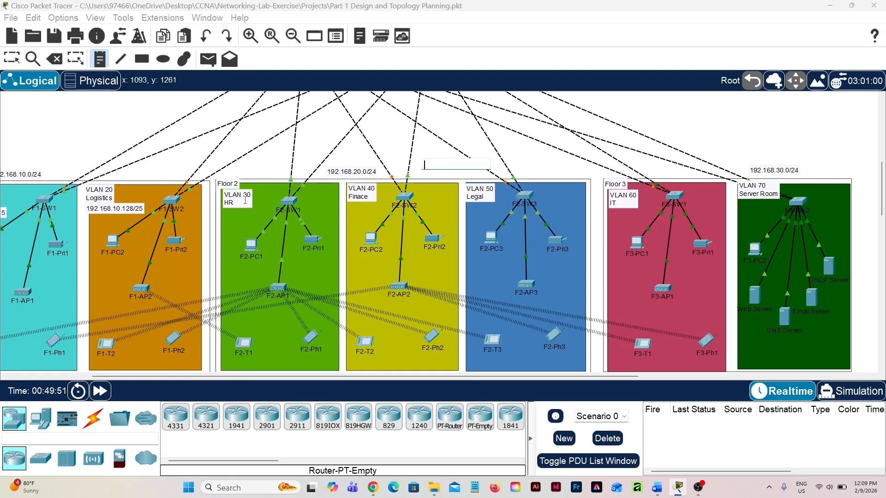
pyautogui.write('192.1')
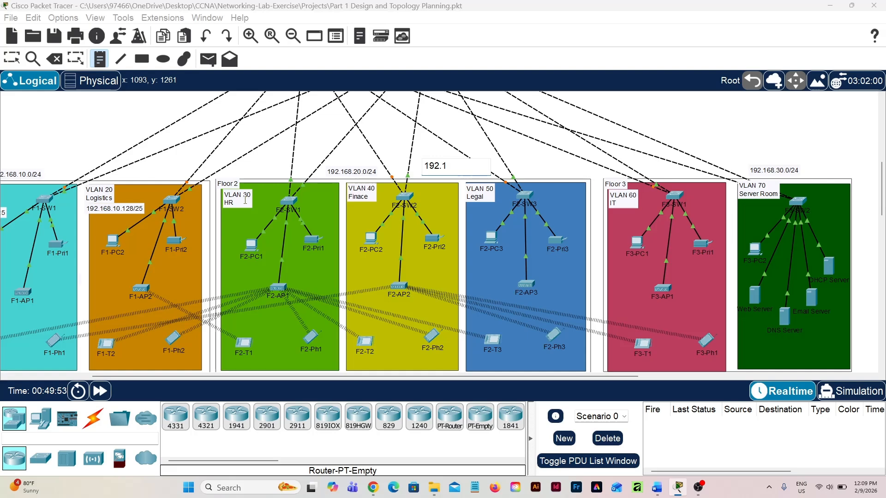
pyautogui.write('68.20..0/26')
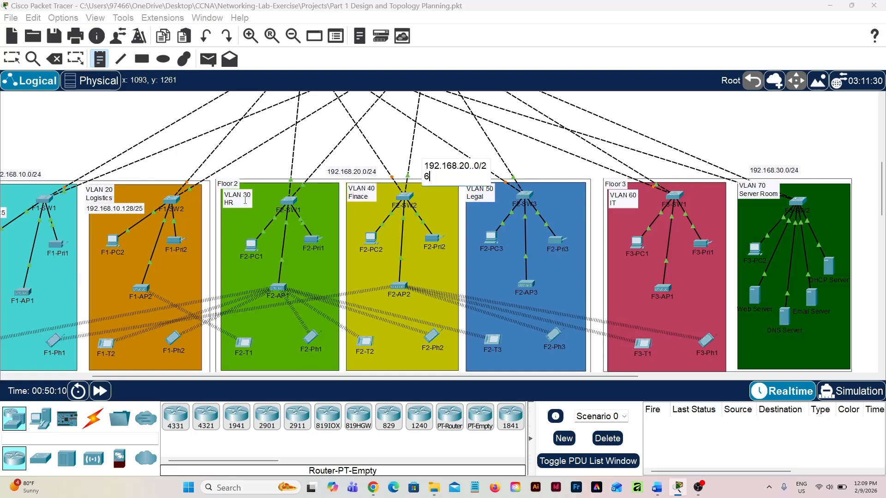
pyautogui.press('Escape')
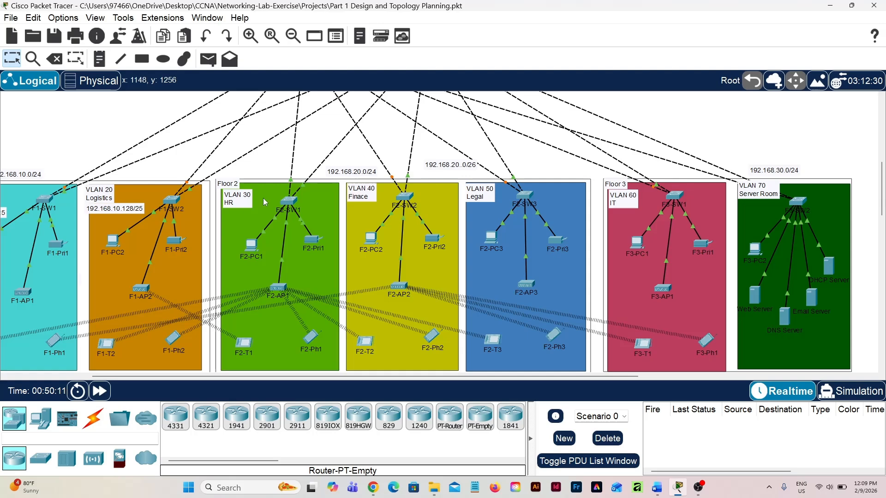
pyautogui.moveTo(461, 167); pyautogui.dragTo(309, 203)
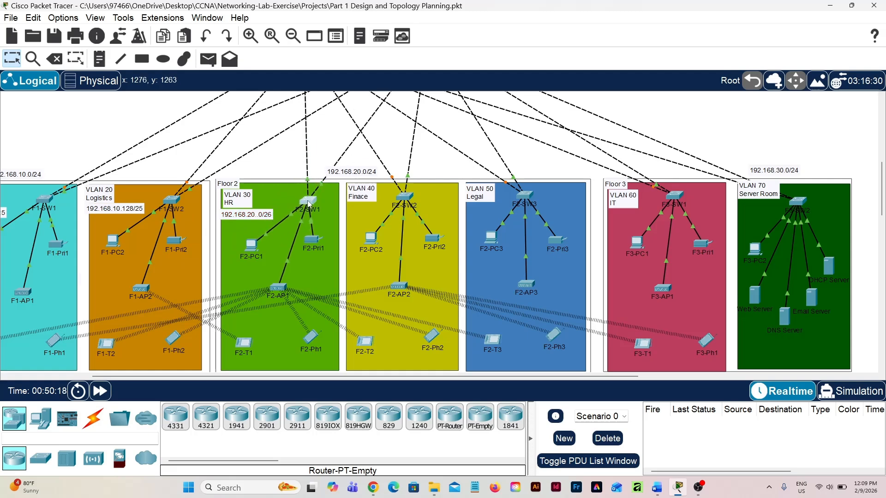
# Add a text note reading "192.168.20.64/26" in the empty area above Floor 2
pyautogui.click(430, 157)
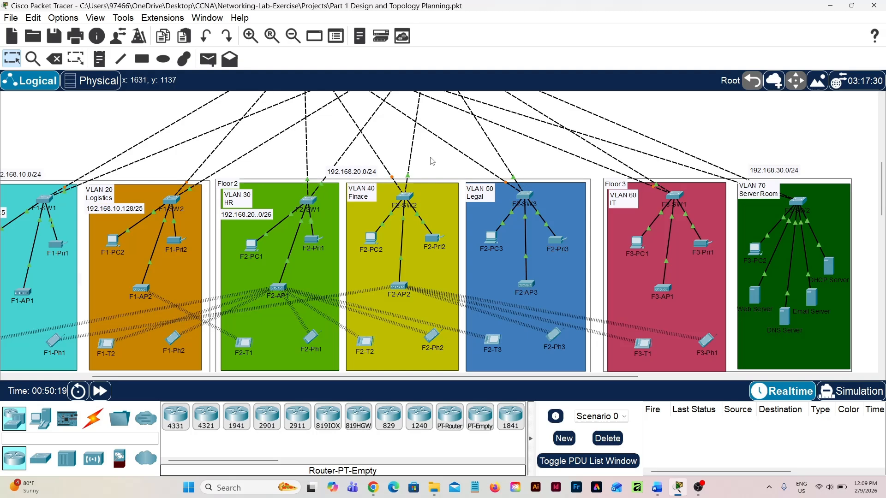
pyautogui.press('n')
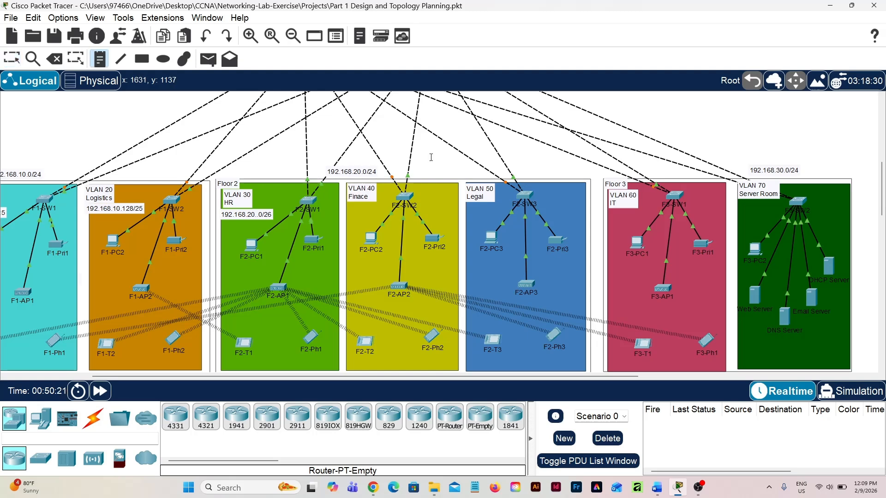
pyautogui.click(431, 157)
pyautogui.write('19')
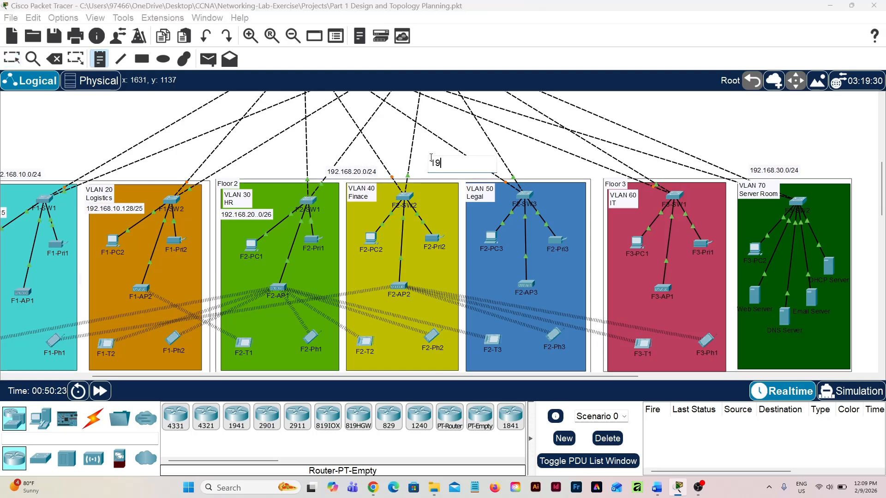
pyautogui.write('2.168.20.64/26')
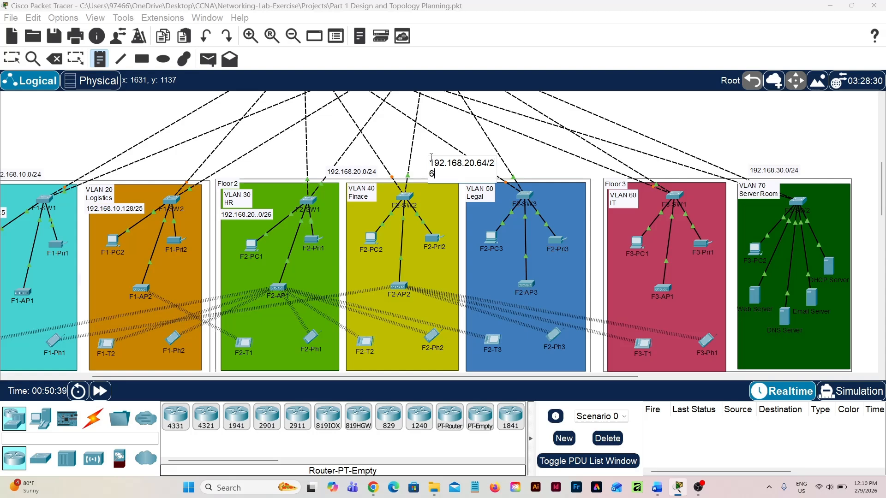
pyautogui.press('Escape')
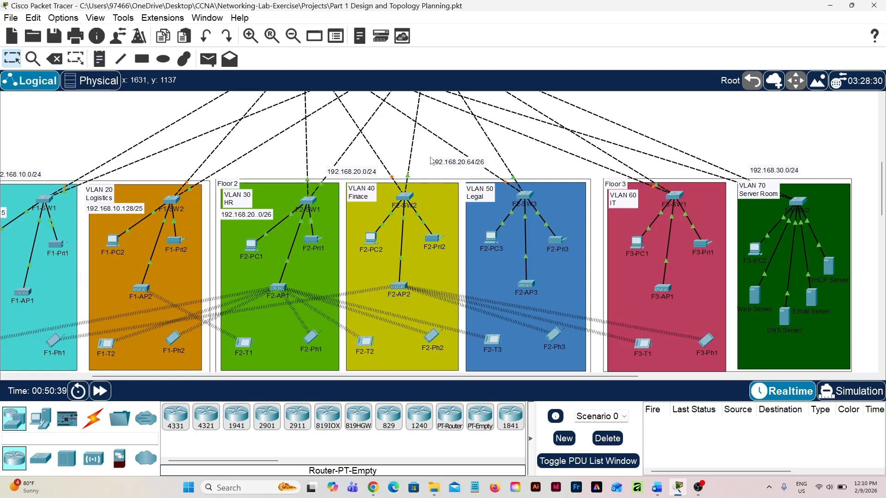
# Place the 192.168.20.64/26 note under the VLAN 40 Finace label and shift switch F2-SW2 slightly right to make room
pyautogui.doubleClick(462, 163)
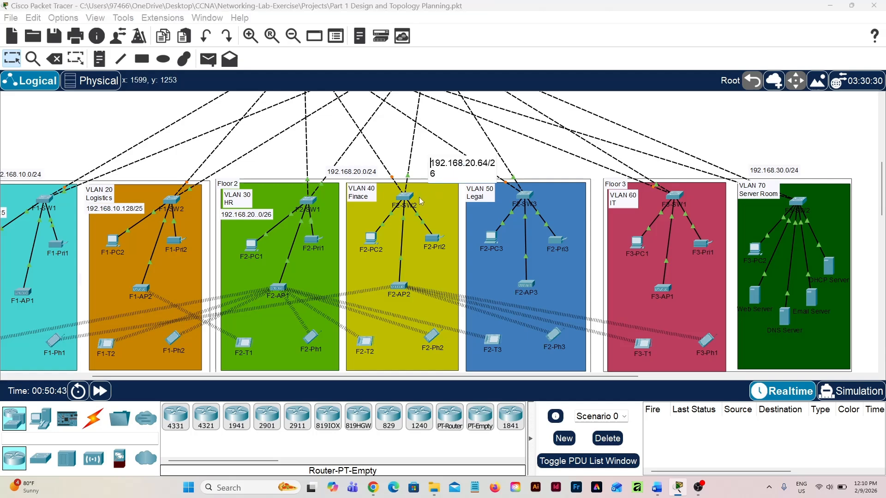
pyautogui.click(419, 158)
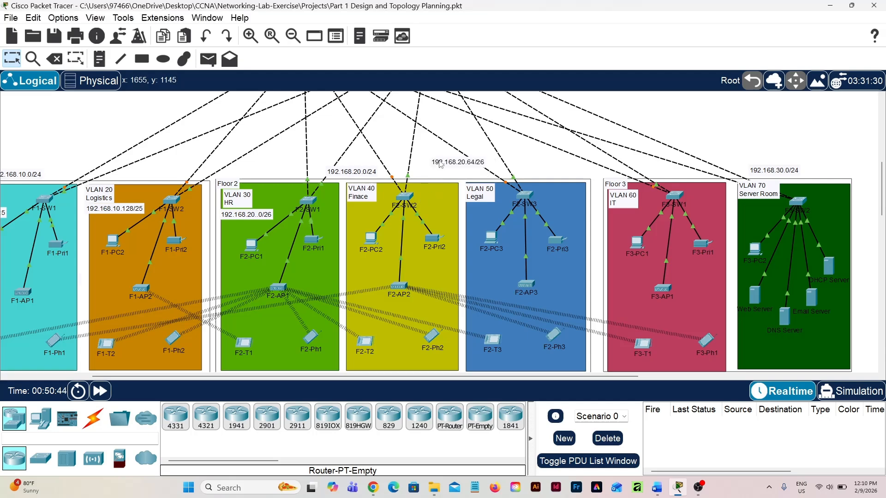
pyautogui.moveTo(441, 164); pyautogui.dragTo(362, 211)
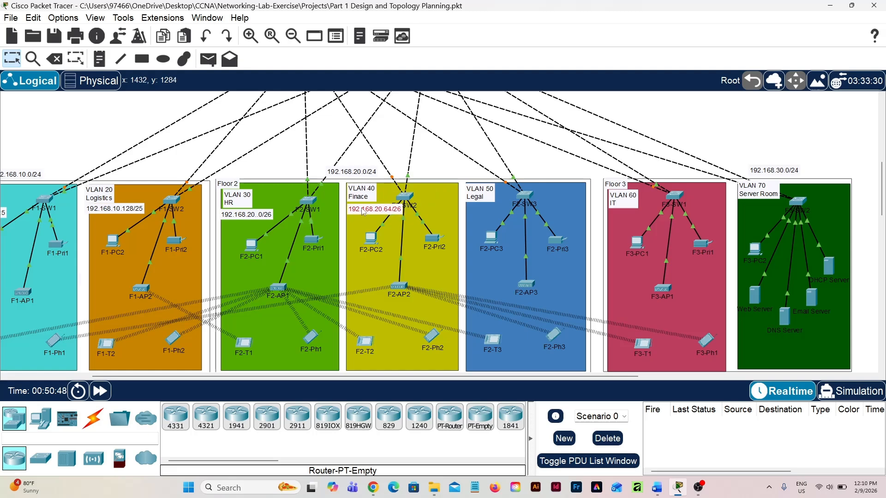
pyautogui.moveTo(409, 199); pyautogui.dragTo(427, 199)
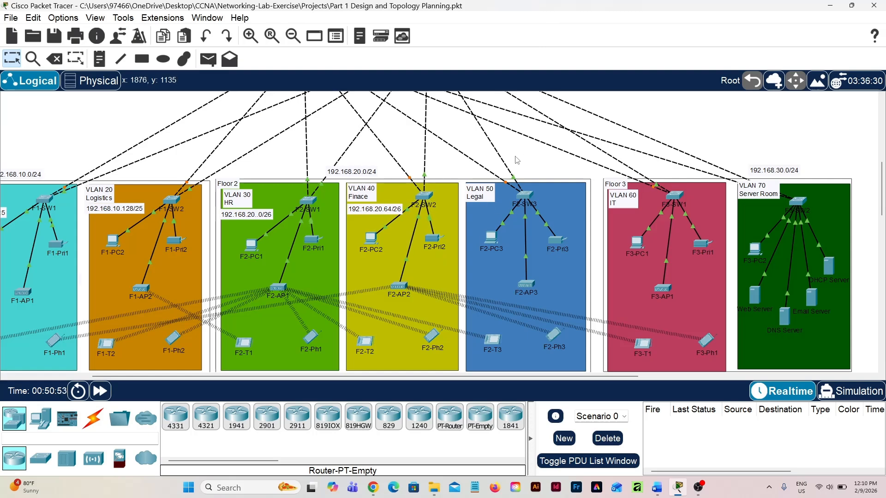
# Add a text note reading "192.168.20.128/26" in the empty area above the VLAN 50 Legal block
pyautogui.press('n')
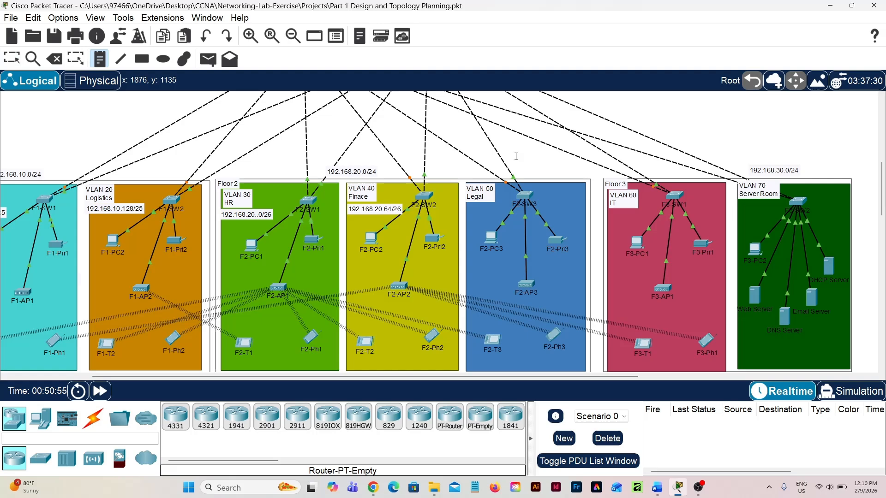
pyautogui.click(515, 157)
pyautogui.write('192.1')
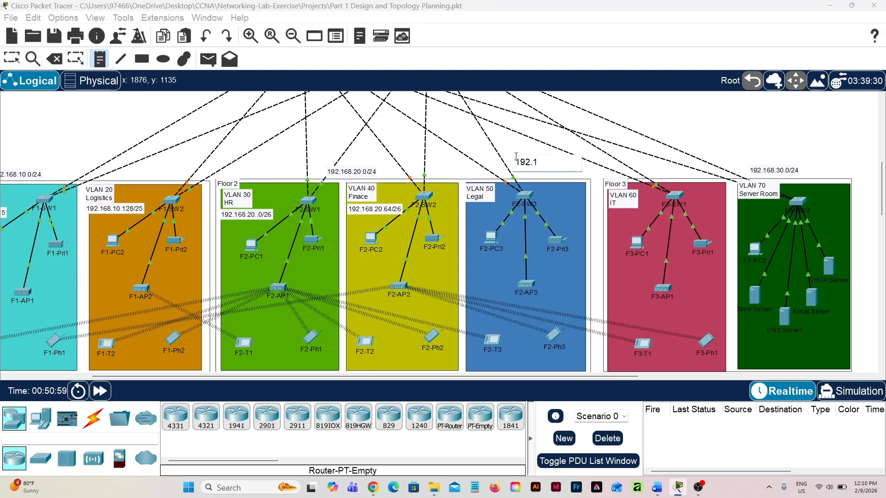
pyautogui.write('68.20.128/26')
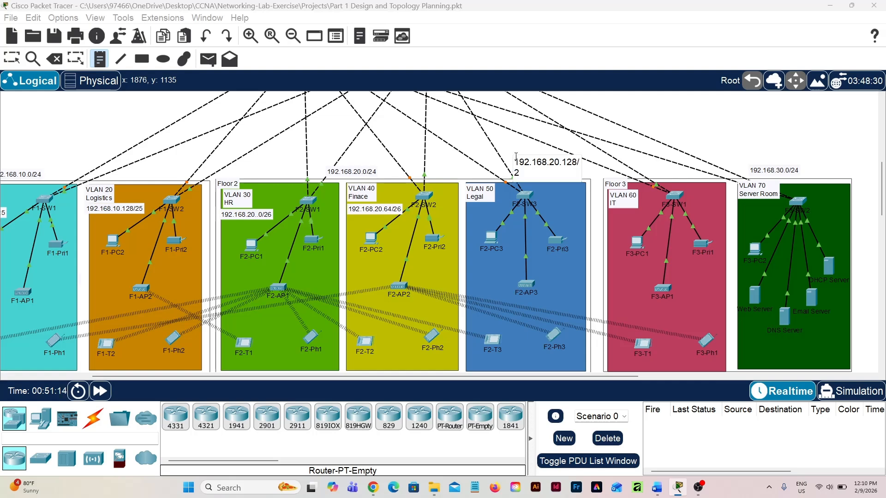
pyautogui.press('Escape')
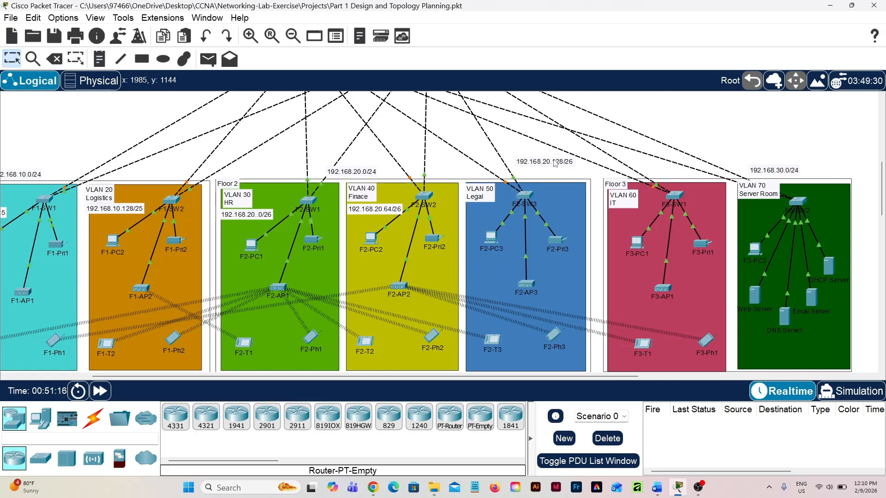
# Place the 192.168.20.128/26 note under the VLAN 50 Legal label and shift switch F2-SW3 slightly right to make room
pyautogui.moveTo(557, 165); pyautogui.dragTo(509, 212)
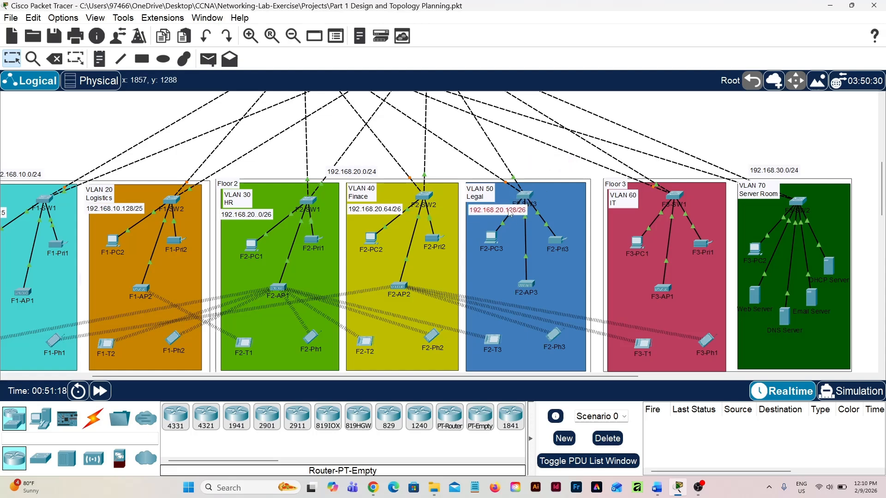
pyautogui.scroll(-1, 387, 206)
pyautogui.scroll(1, 386, 205)
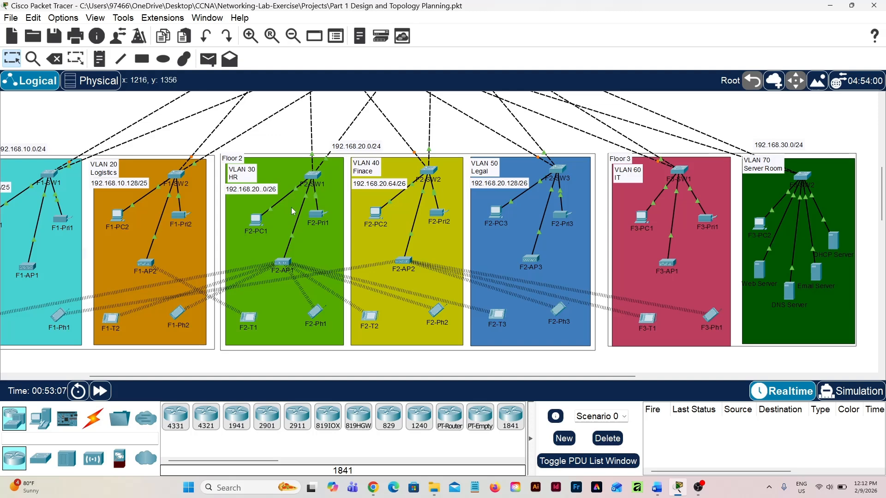
# Move the 192.168.30.0/24 note slightly up and to the left above the VLAN 70 Server Room block
pyautogui.scroll(-1, 292, 212)
pyautogui.scroll(-3, 292, 211)
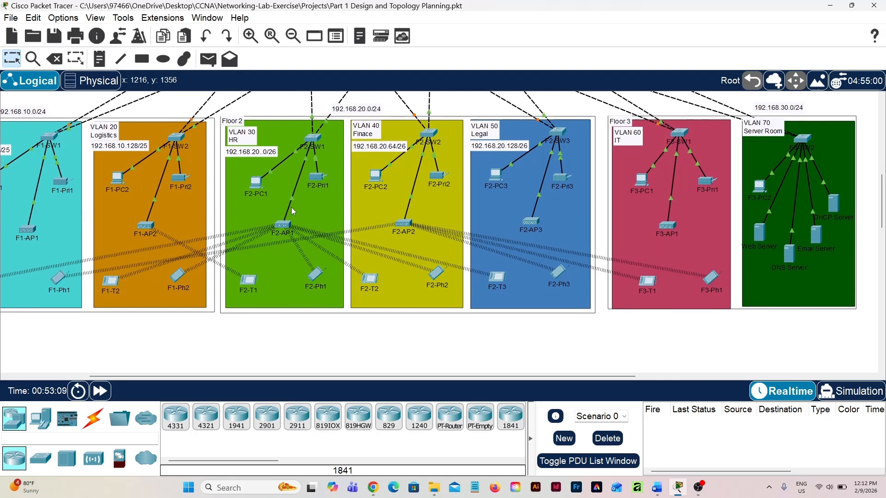
pyautogui.scroll(4, 292, 211)
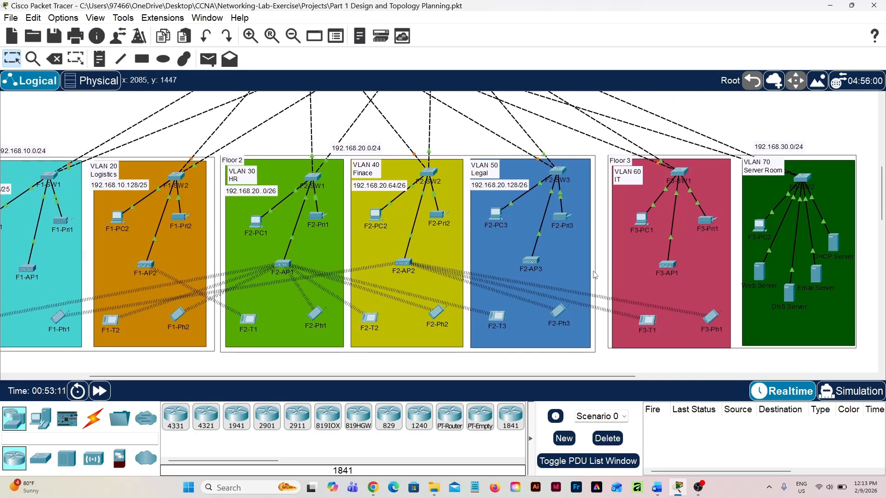
pyautogui.hscroll(-3, 451, 297)
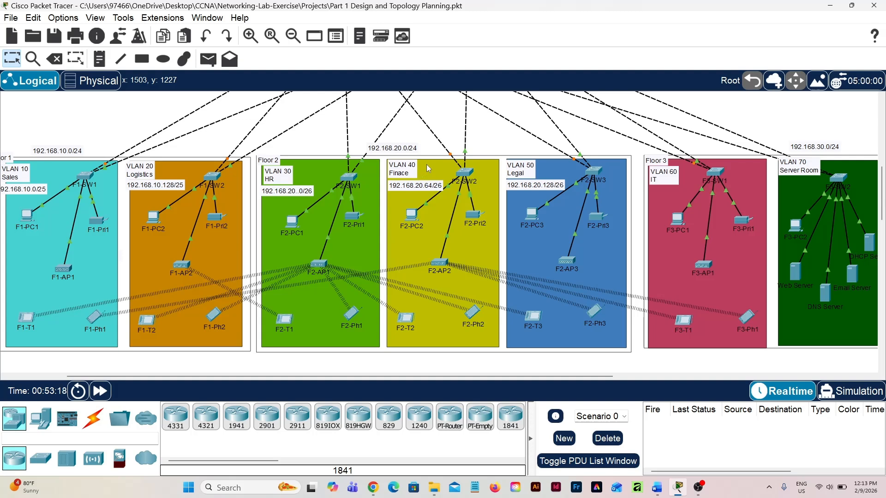
pyautogui.hscroll(5, 428, 169)
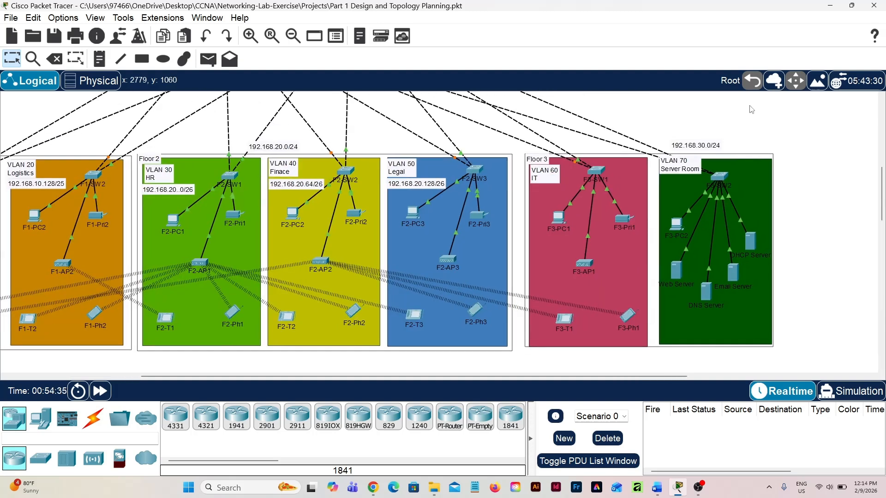
pyautogui.moveTo(701, 146); pyautogui.dragTo(685, 140)
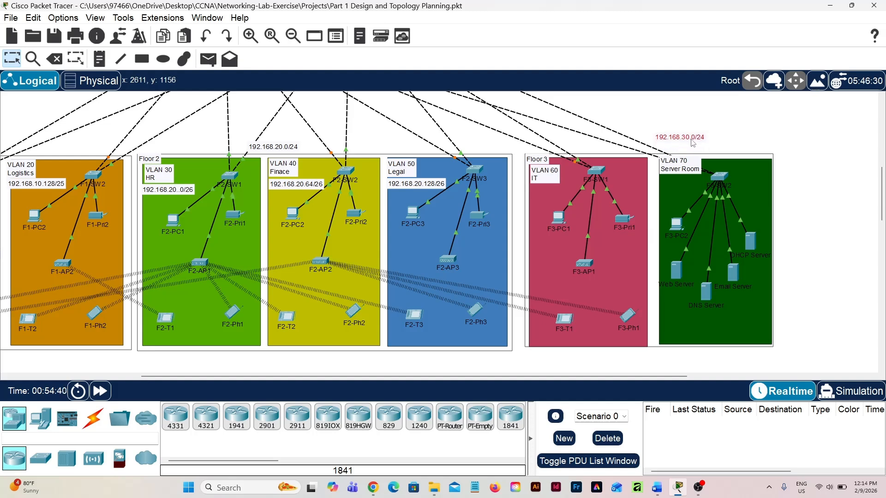
pyautogui.click(756, 136)
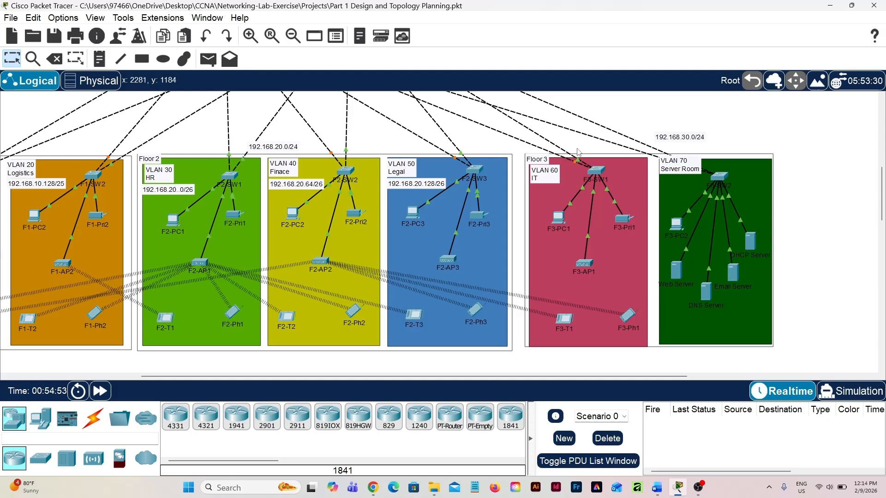
# Add a text note reading "192.168.30.0/26" in the empty area above the VLAN 70 Server Room block
pyautogui.press('n')
pyautogui.click(724, 124)
pyautogui.write('192.')
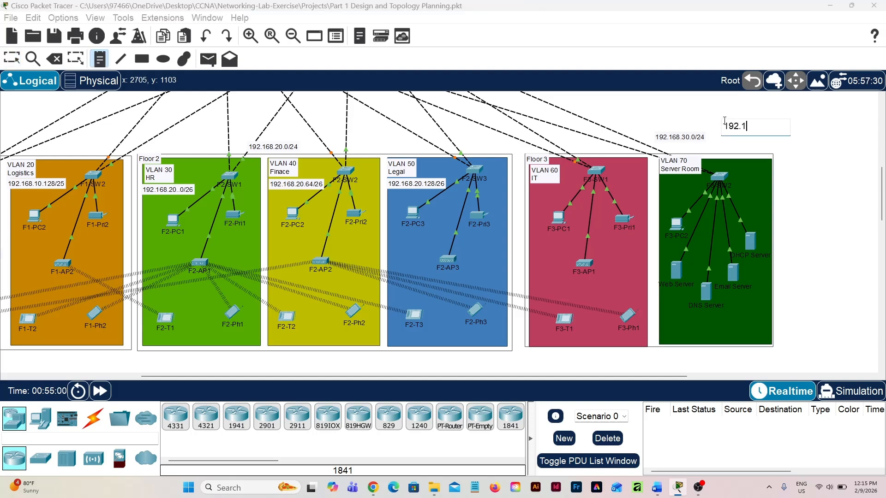
pyautogui.write('168.30.0/26')
pyautogui.press('Escape')
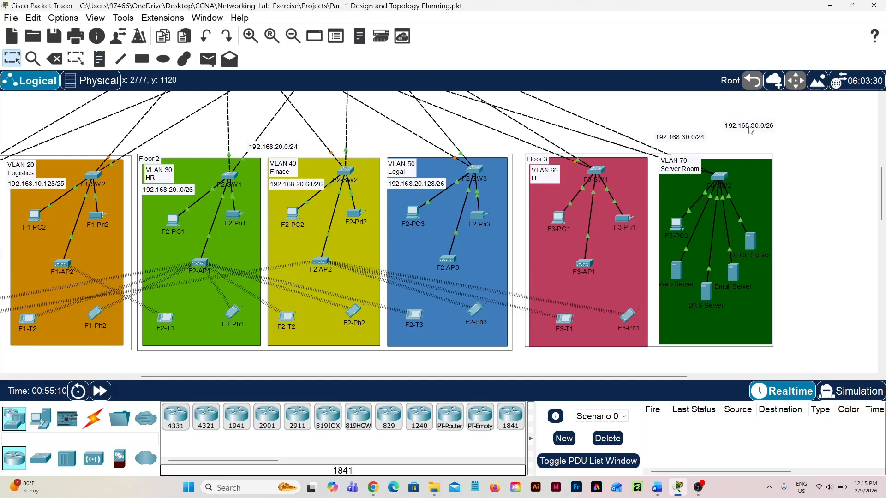
# Place the 192.168.30.0/26 note under the VLAN 60 IT label and shift switch F3-SW1 slightly right to make room
pyautogui.moveTo(750, 130); pyautogui.dragTo(555, 191)
pyautogui.moveTo(596, 170); pyautogui.dragTo(614, 174)
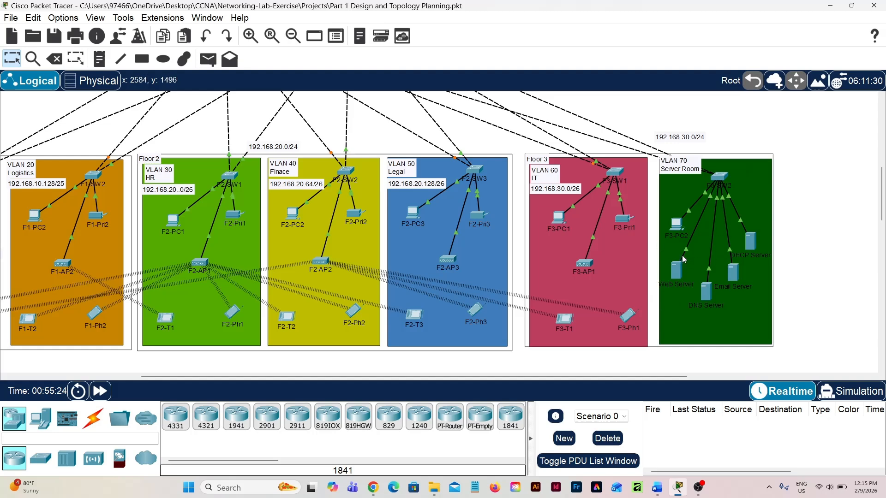
pyautogui.moveTo(685, 252)
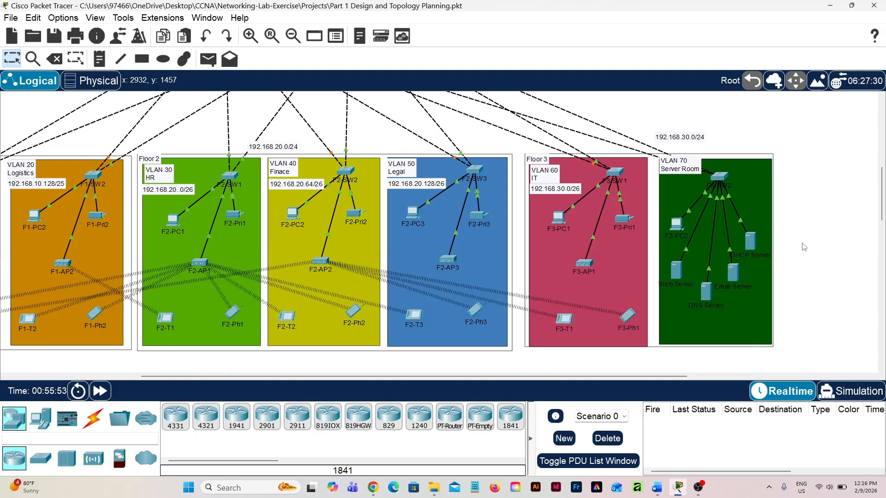
# Add a text note reading "192.168.30.64/27" in the empty area above Floor 3
pyautogui.scroll(1, 804, 247)
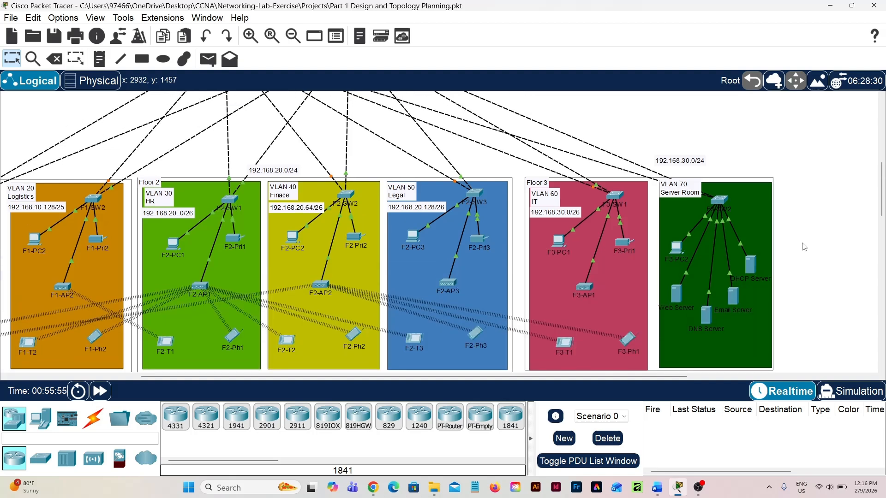
pyautogui.scroll(-1, 804, 247)
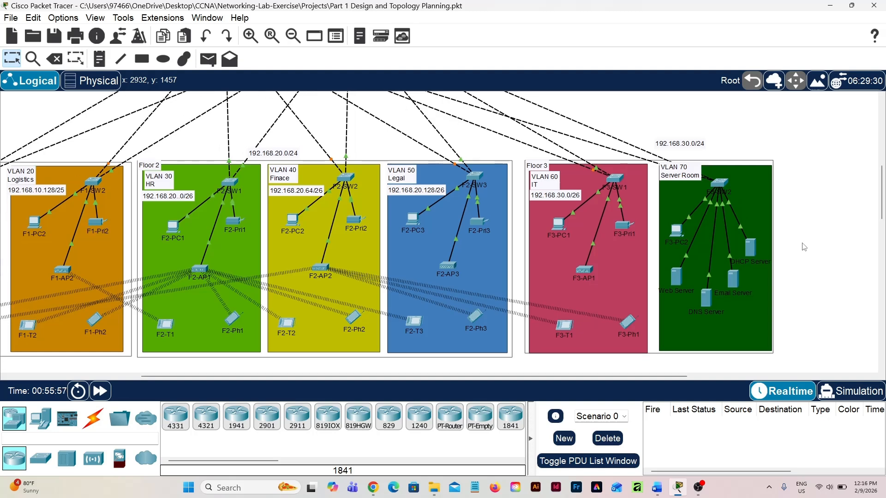
pyautogui.scroll(2, 730, 223)
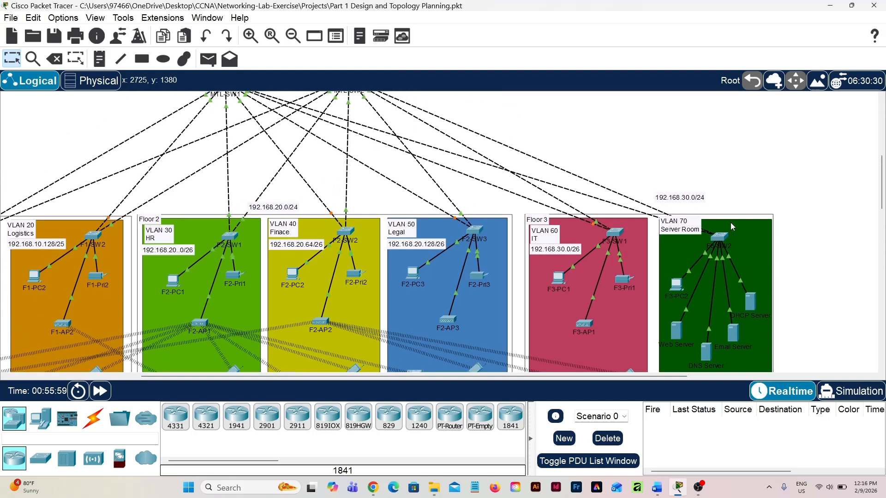
pyautogui.press('n')
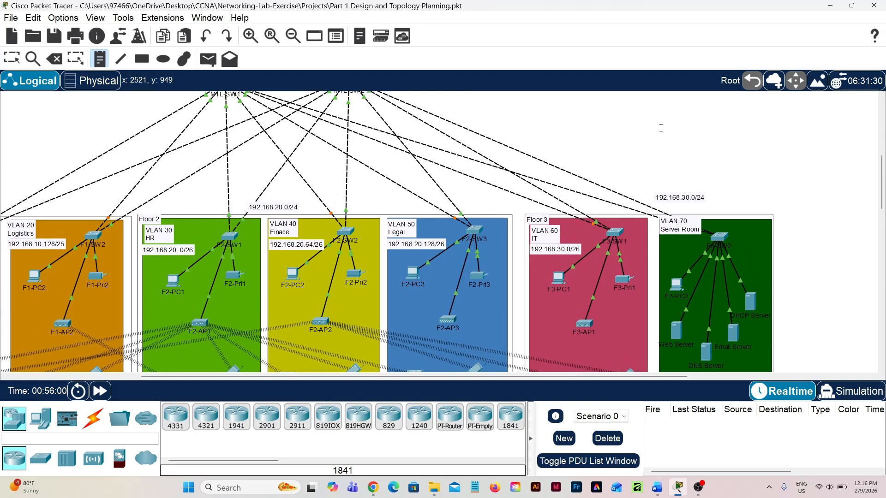
pyautogui.click(660, 127)
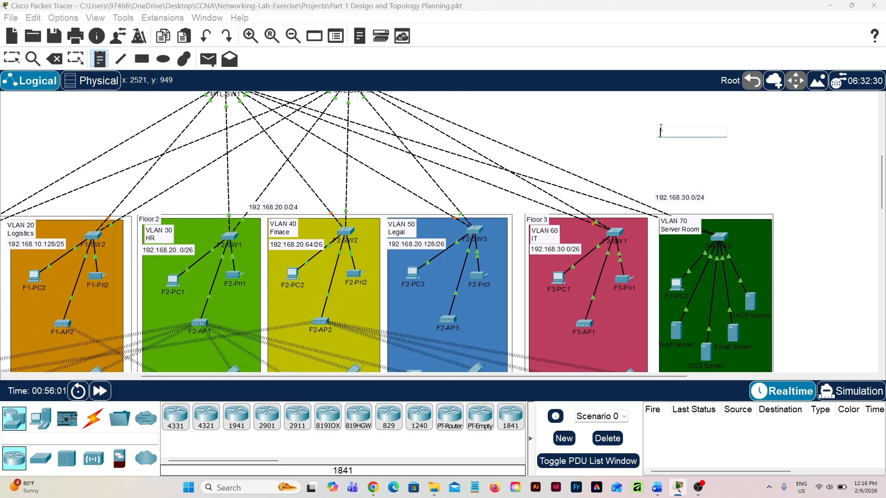
pyautogui.write('192.168.30.')
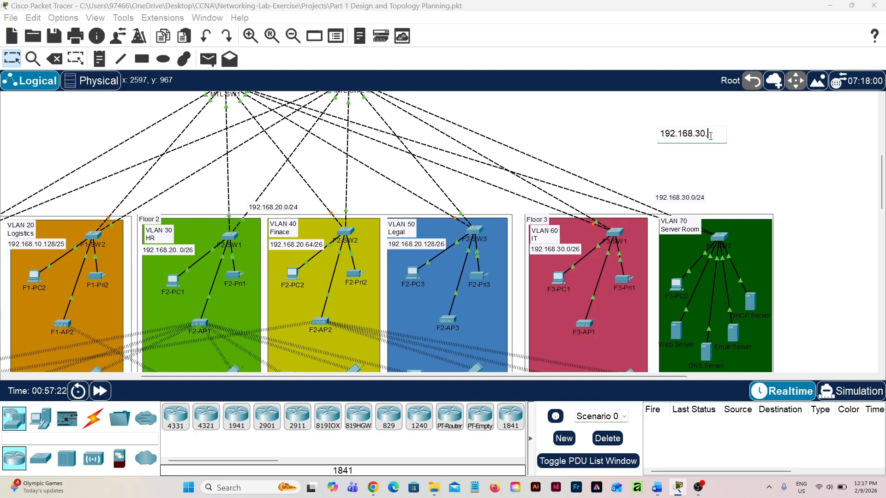
pyautogui.write('64/27')
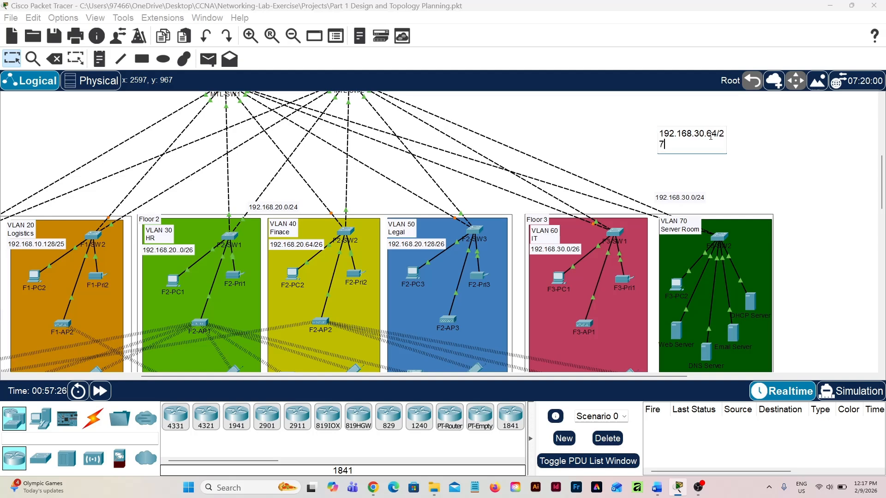
pyautogui.press('Return')
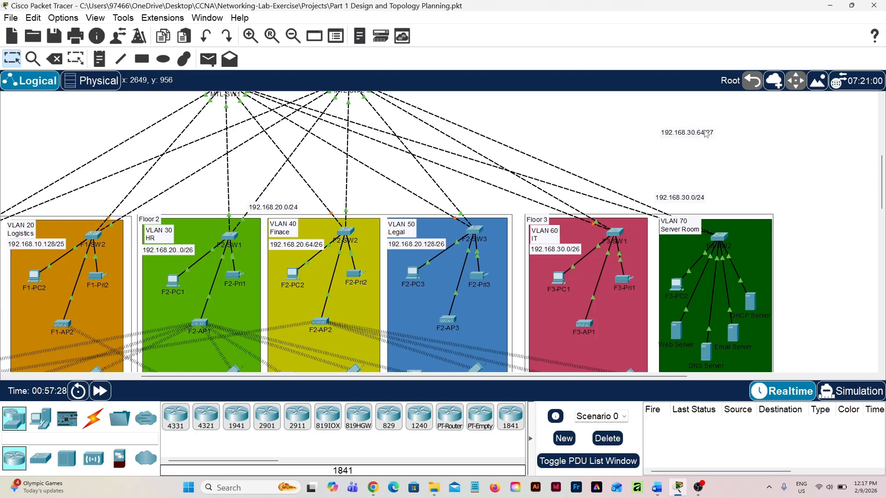
# Place the 192.168.30.64/27 note under the VLAN 70 Server Room label
pyautogui.click(704, 135)
pyautogui.moveTo(703, 135); pyautogui.dragTo(695, 243)
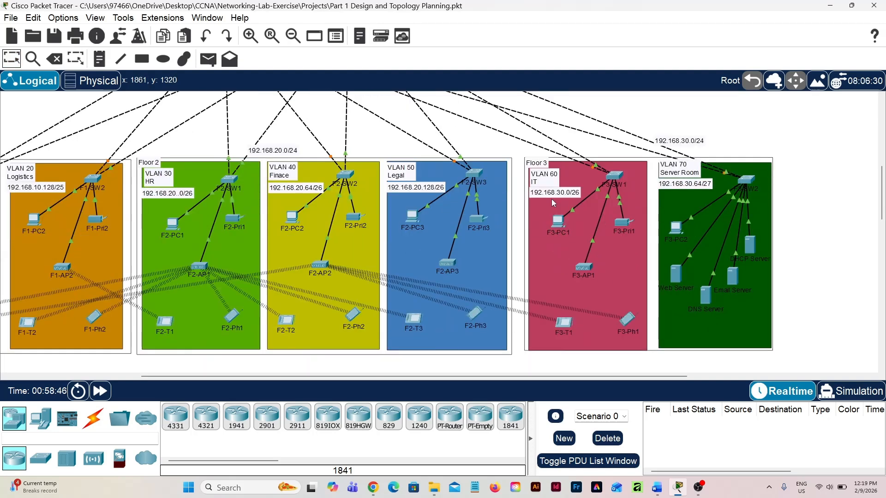
# Add a text note reading "/30" in the empty area to the right of Core-R2 and MTL-SW2
pyautogui.scroll(10, 552, 198)
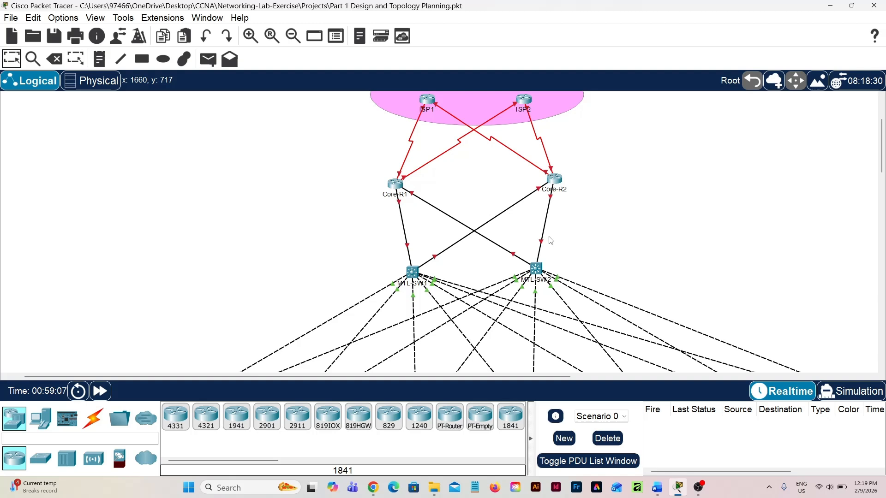
pyautogui.scroll(-1, 609, 255)
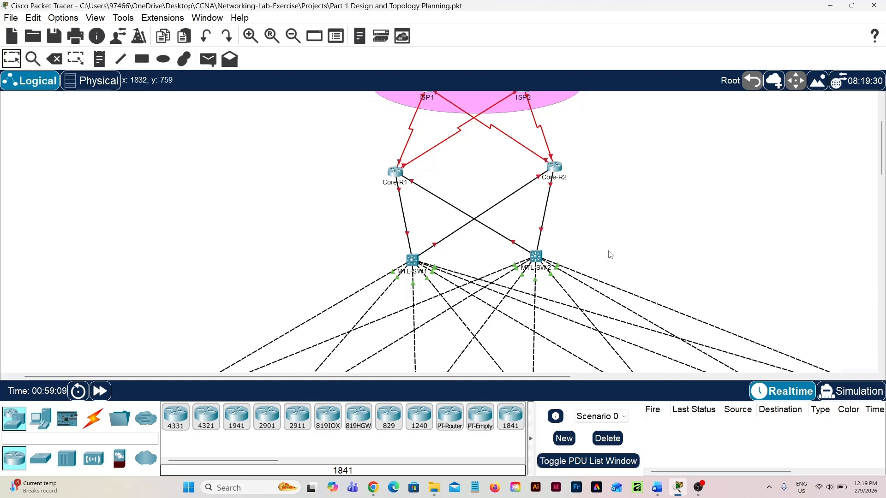
pyautogui.scroll(1, 610, 255)
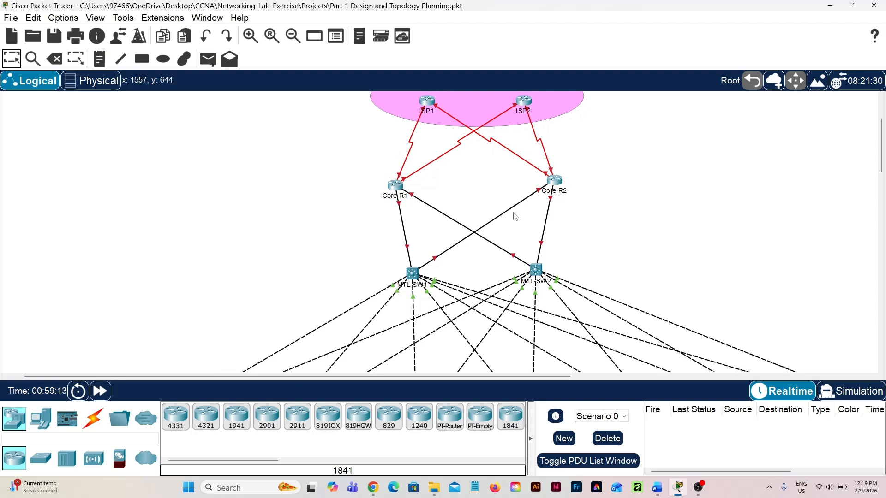
pyautogui.scroll(-3, 711, 242)
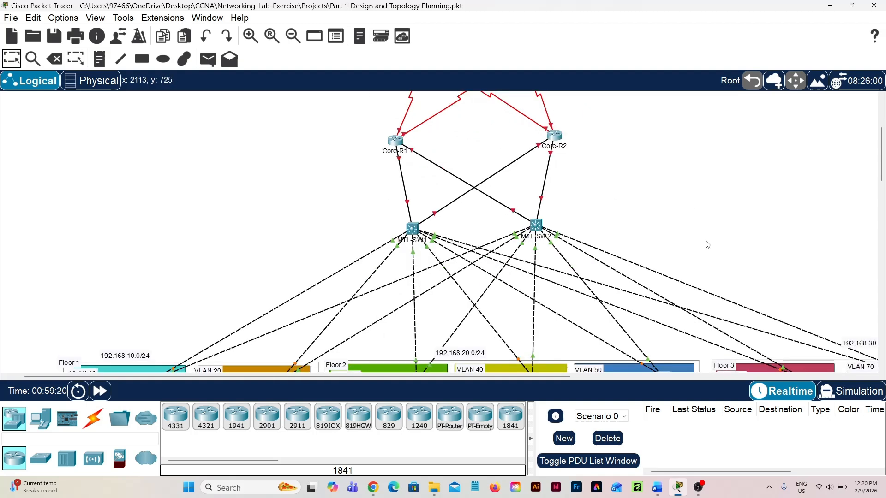
pyautogui.scroll(2, 706, 245)
pyautogui.press('n')
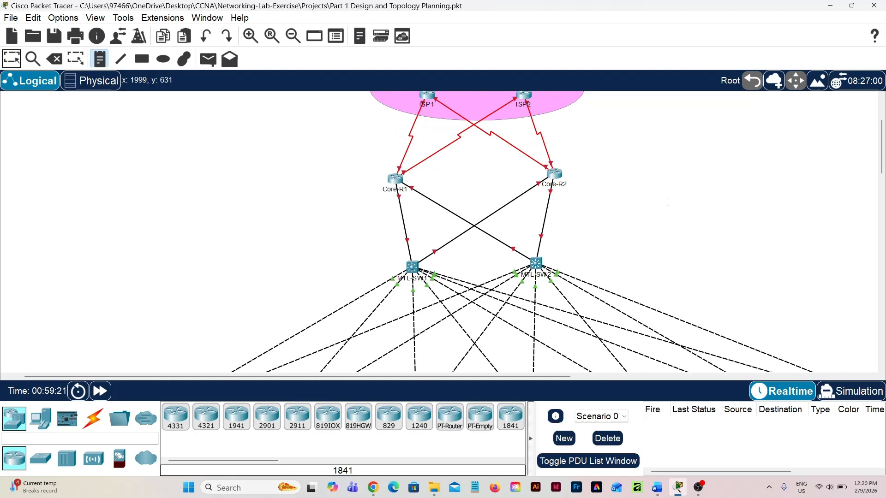
pyautogui.click(667, 201)
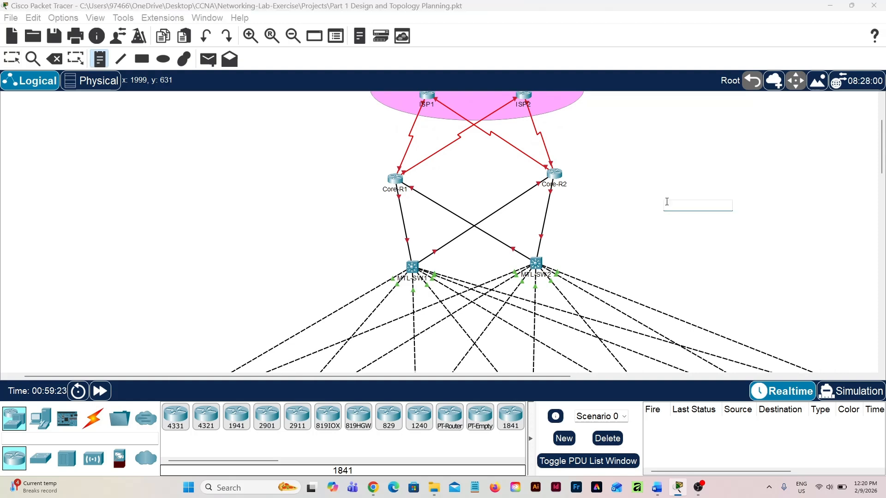
pyautogui.write('/30')
pyautogui.press('Escape')
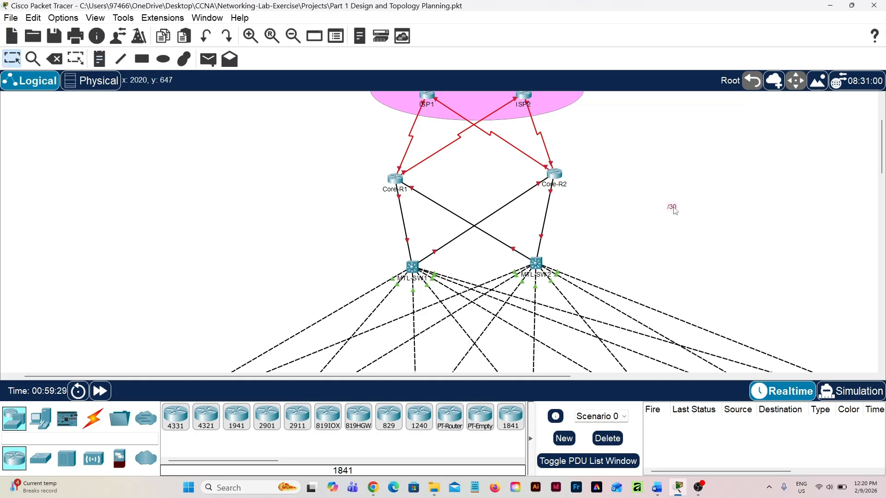
pyautogui.moveTo(672, 206); pyautogui.dragTo(665, 202)
# Add a text note reading "192.168.30.96/30" in the empty area to the right of switch MTL-SW2
pyautogui.scroll(-1, 822, 251)
pyautogui.scroll(-5, 714, 269)
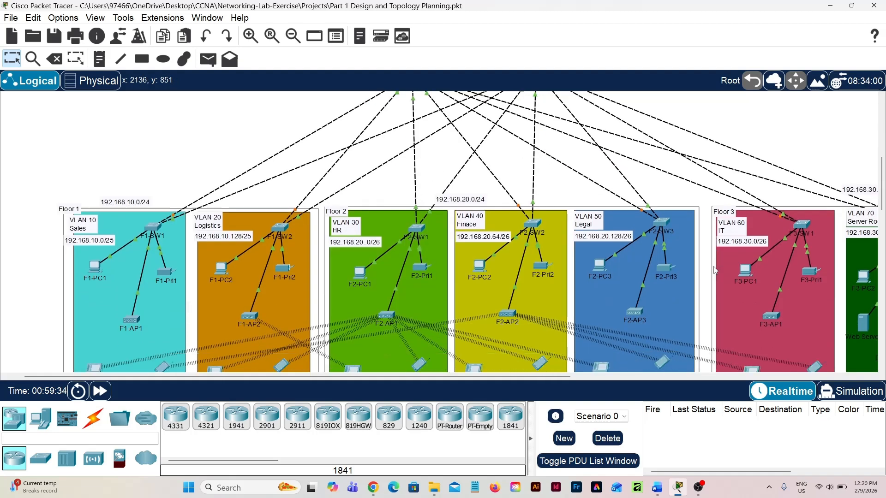
pyautogui.hscroll(3, 713, 267)
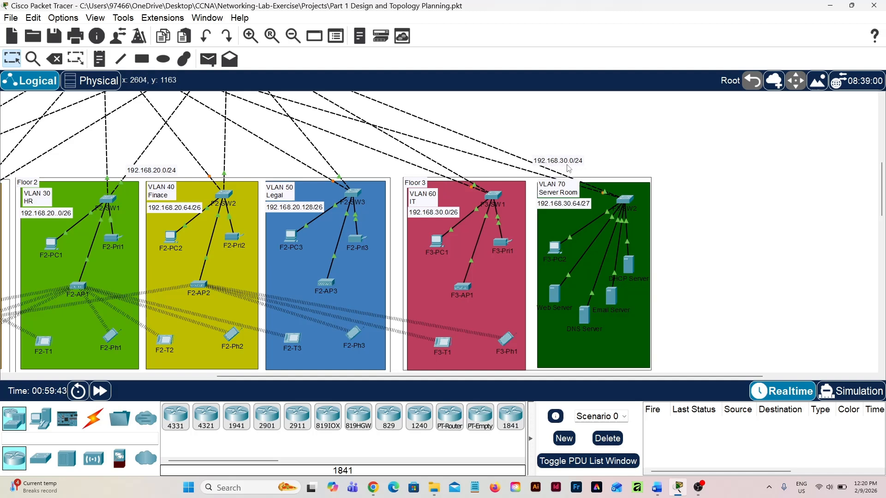
pyautogui.scroll(2, 454, 234)
pyautogui.hscroll(-3, 454, 234)
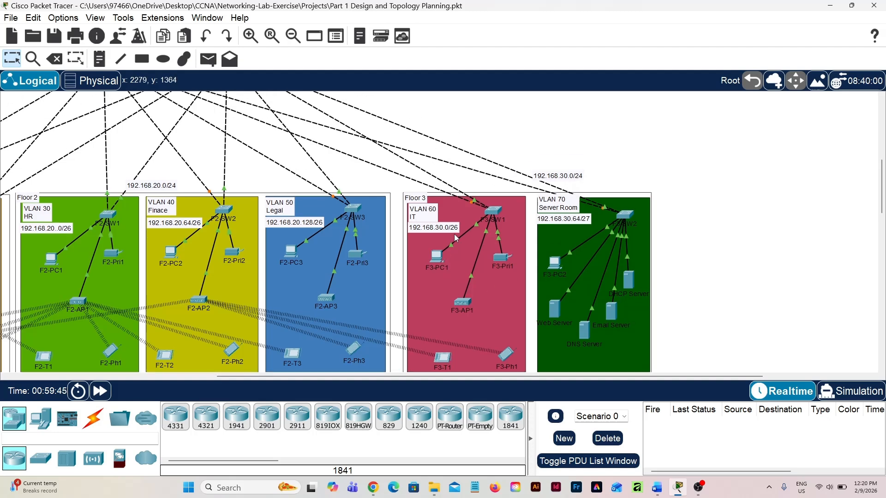
pyautogui.scroll(4, 456, 237)
pyautogui.hscroll(-4, 456, 238)
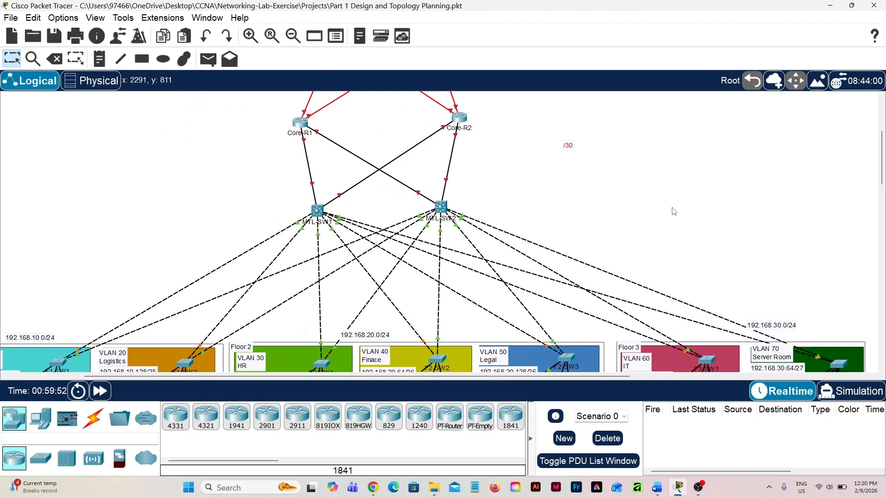
pyautogui.press('n')
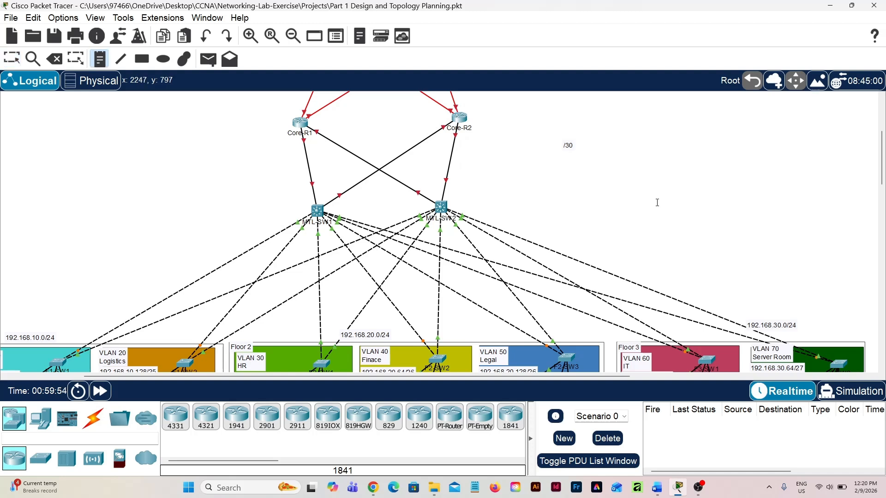
pyautogui.click(653, 199)
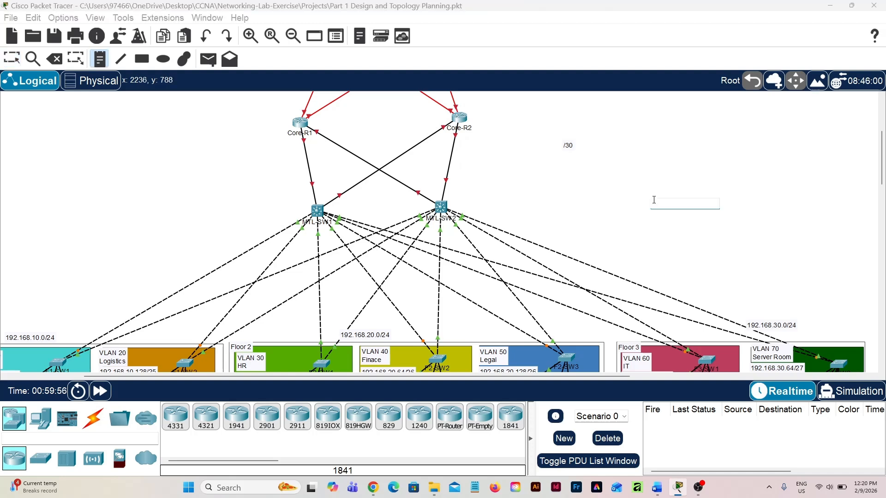
pyautogui.write('192.168.30.')
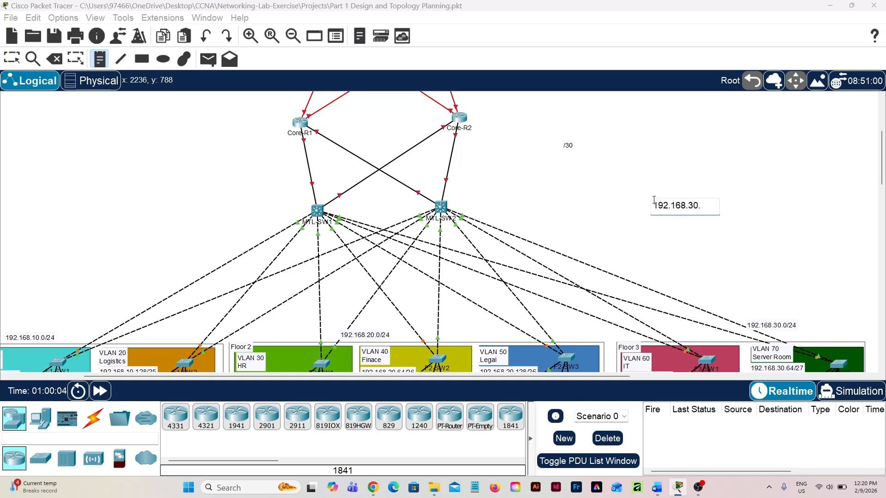
pyautogui.write('96/30')
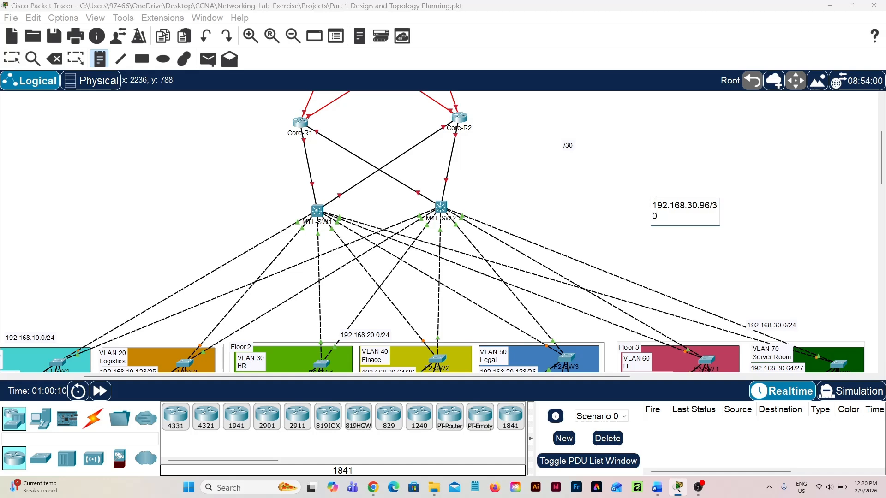
pyautogui.press('Escape')
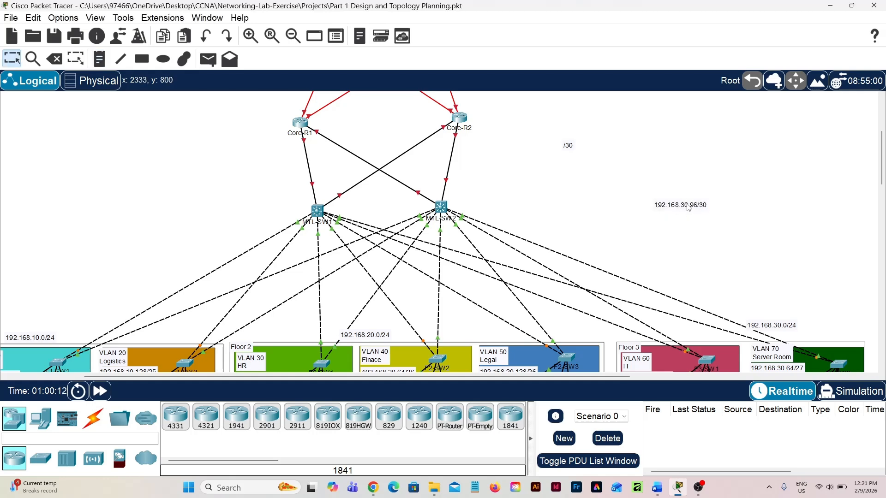
# Place the 192.168.30.96/30 note on the link between Core-R2 and MTL-SW2
pyautogui.moveTo(687, 207); pyautogui.dragTo(450, 161)
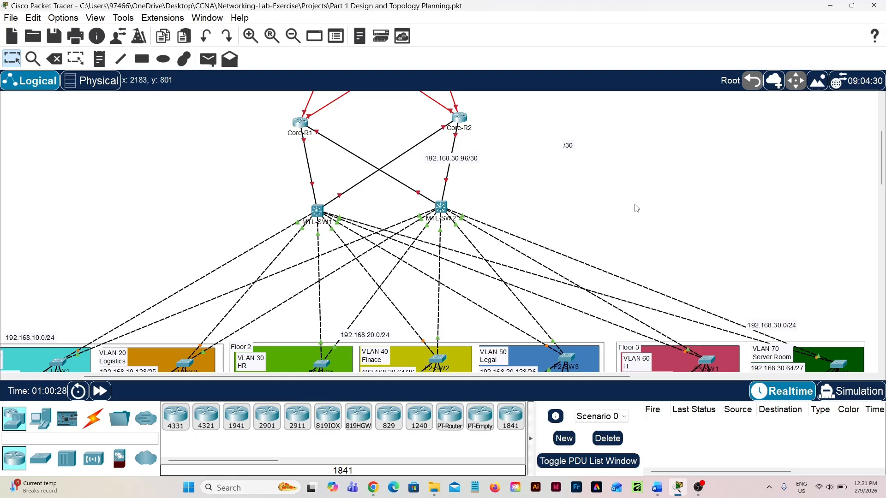
# Add a text note reading "129.168.30.100" and place it on the Core-R2 to MTL-SW1 link, near Core-R2
pyautogui.press('n')
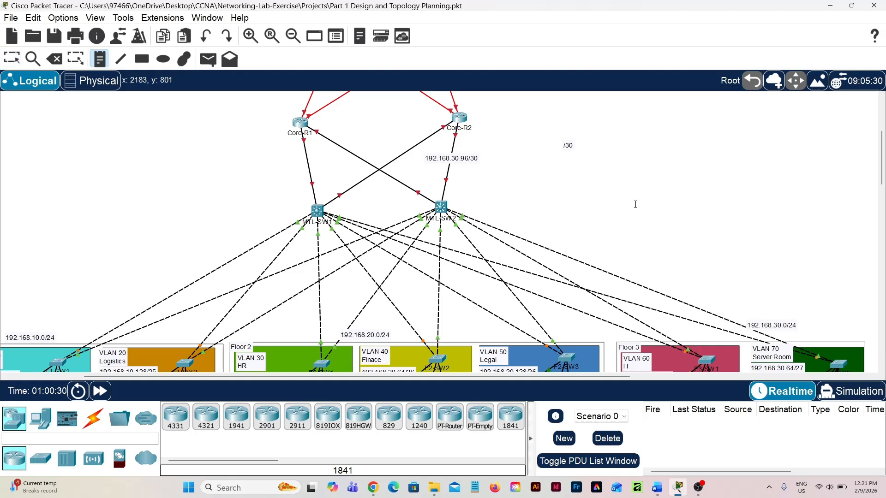
pyautogui.click(635, 204)
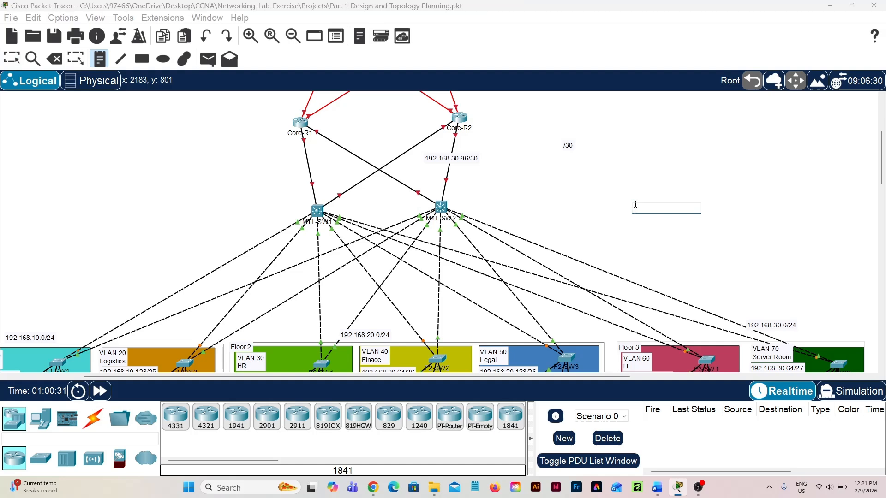
pyautogui.write('129.168.30.100')
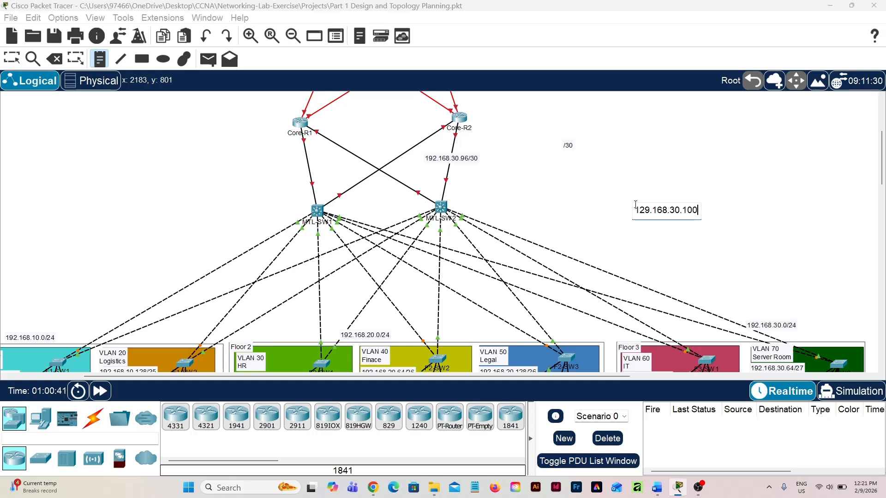
pyautogui.press('Escape')
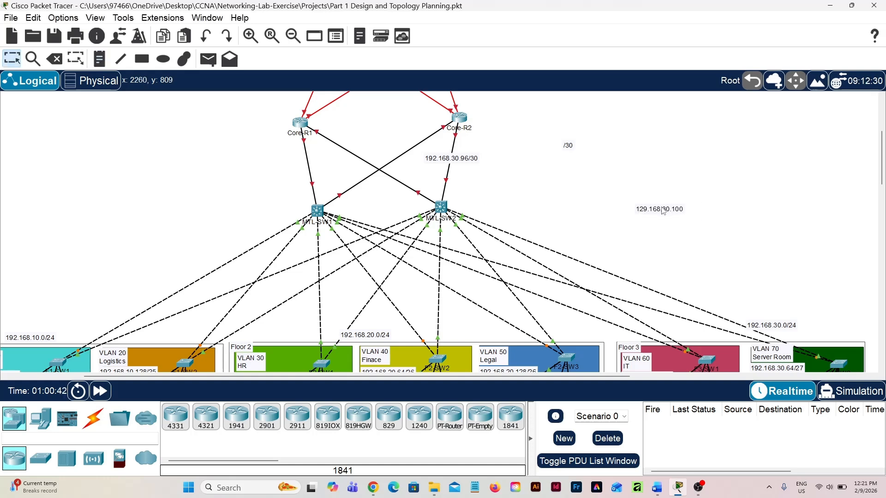
pyautogui.moveTo(663, 212); pyautogui.dragTo(418, 140)
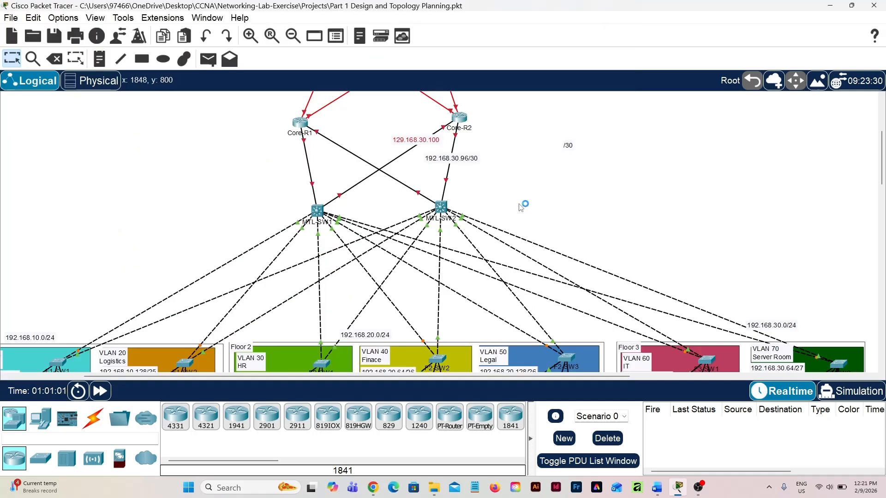
# Append "/30" to the 129.168.30.100 note and shift it slightly so it stays centred on the Core-R2 to MTL-SW1 link
pyautogui.doubleClick(438, 143)
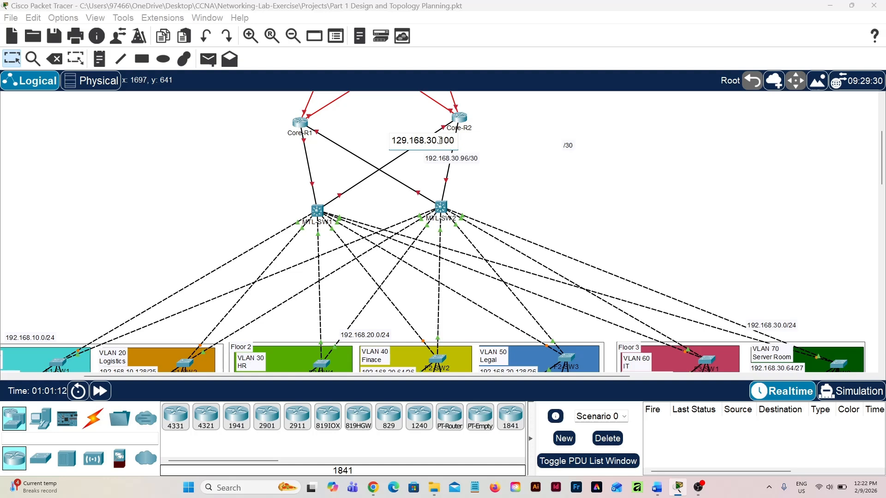
pyautogui.write('/30')
pyautogui.click(502, 149)
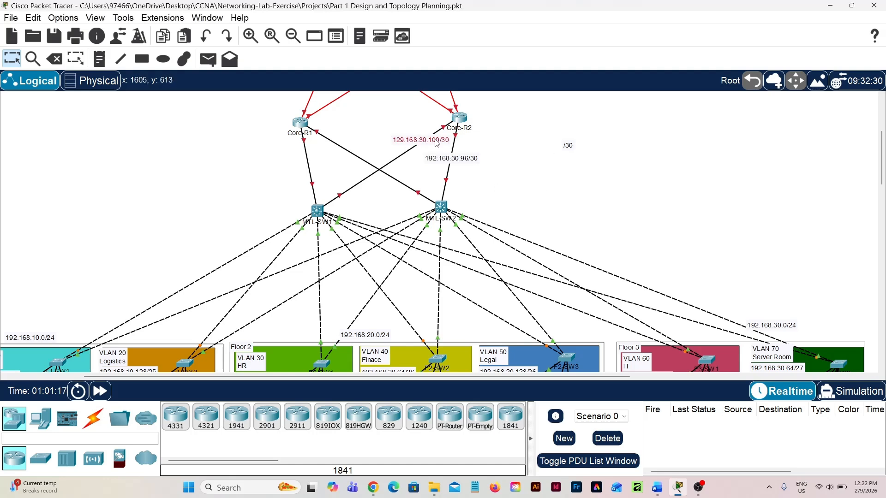
pyautogui.moveTo(437, 143); pyautogui.dragTo(430, 143)
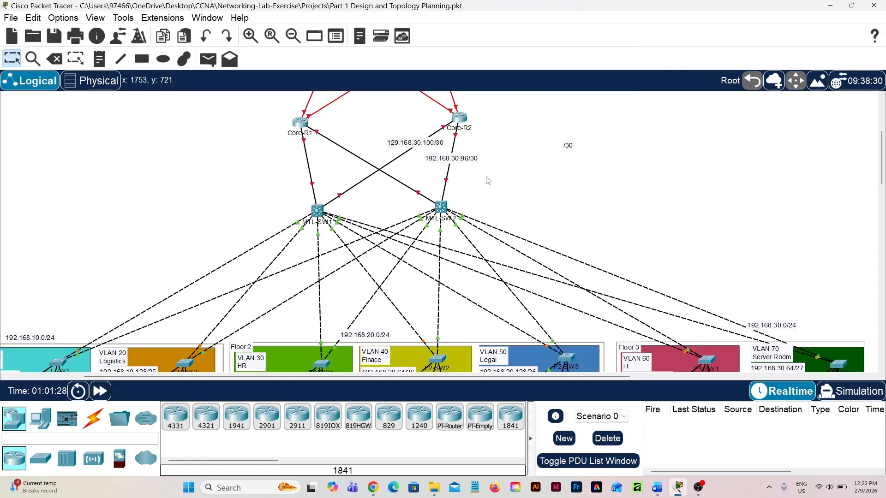
# Add a text note reading "192.168.30.104/30" and place it on the Core-R1 to MTL-SW2 link, near Core-R1
pyautogui.press('n')
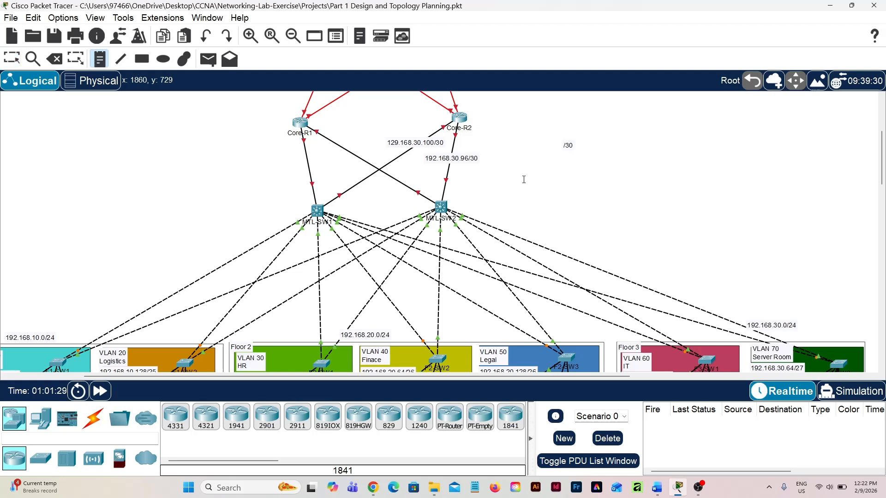
pyautogui.click(523, 179)
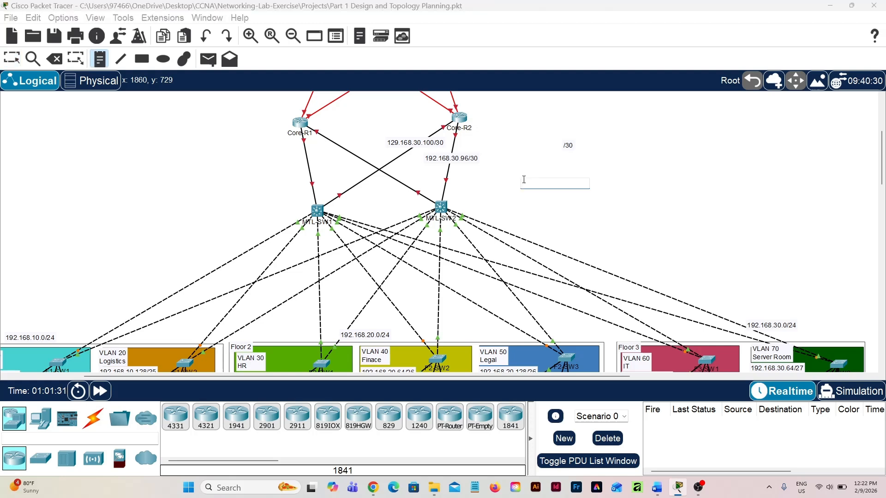
pyautogui.write('192.168.30.104')
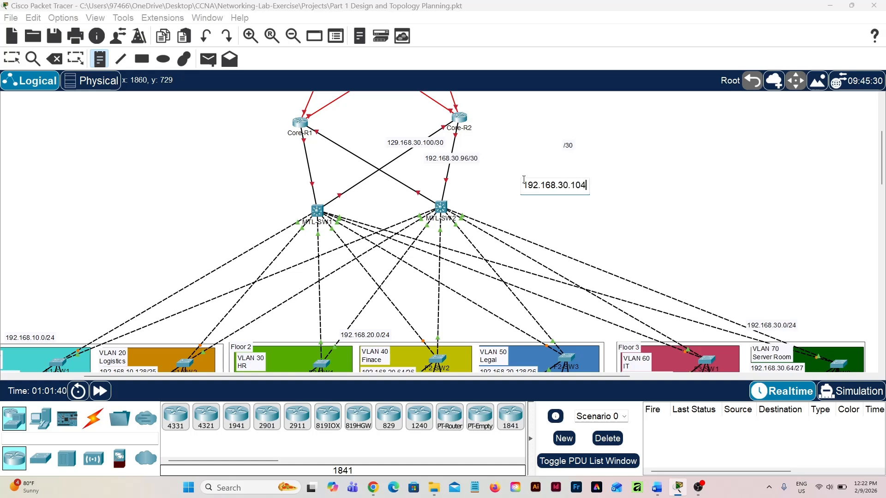
pyautogui.write('/')
pyautogui.write('30')
pyautogui.press('Escape')
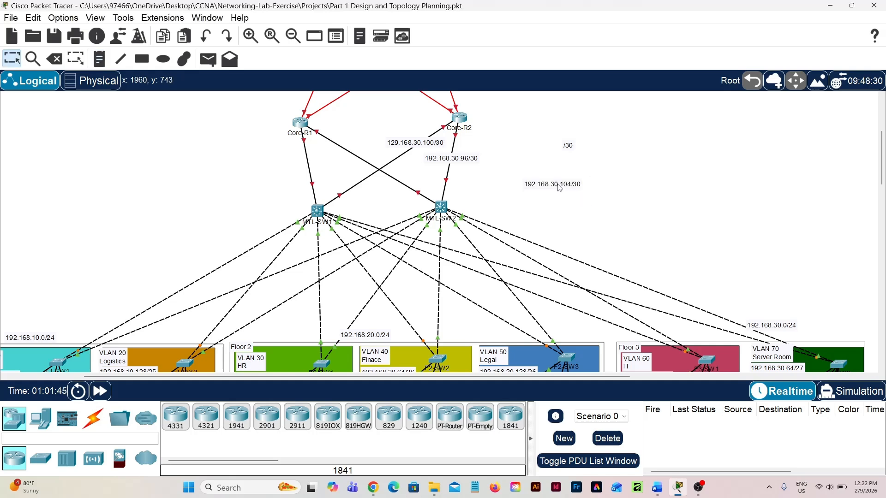
pyautogui.moveTo(558, 186); pyautogui.dragTo(346, 144)
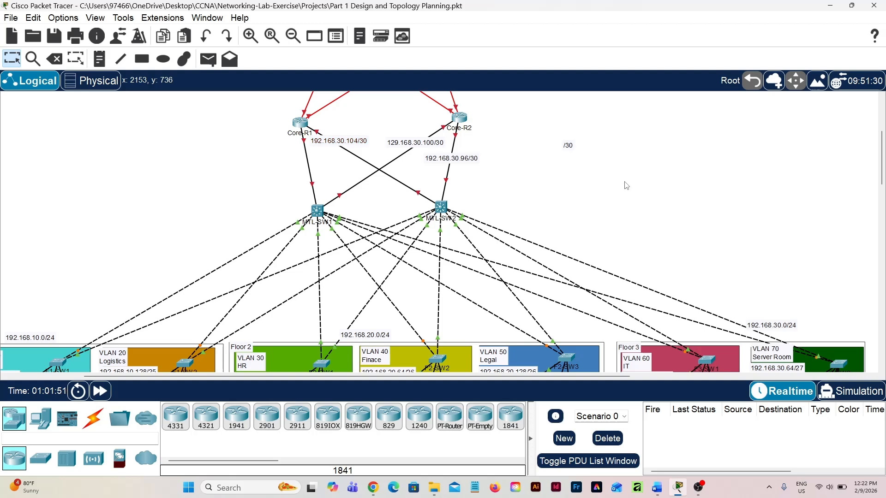
# Add a text note reading "192.168.30.108/30" and place it on the link between Core-R1 and MTL-SW1
pyautogui.press('n')
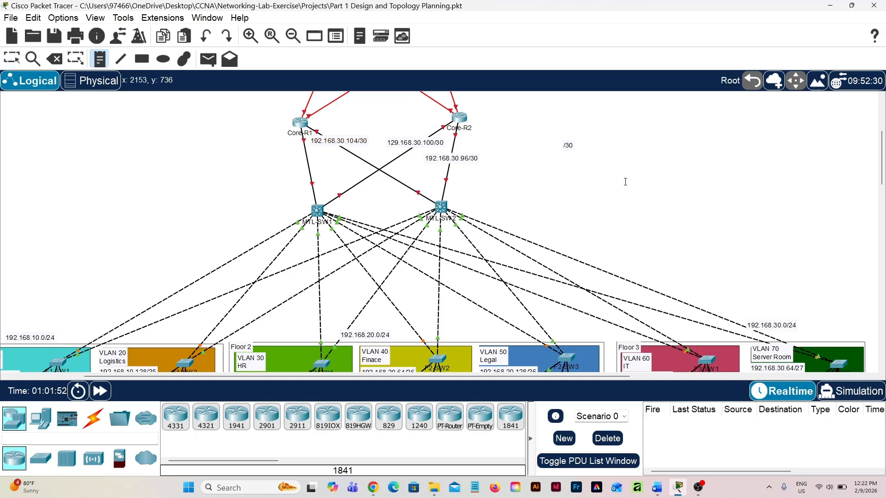
pyautogui.click(625, 182)
pyautogui.write('1')
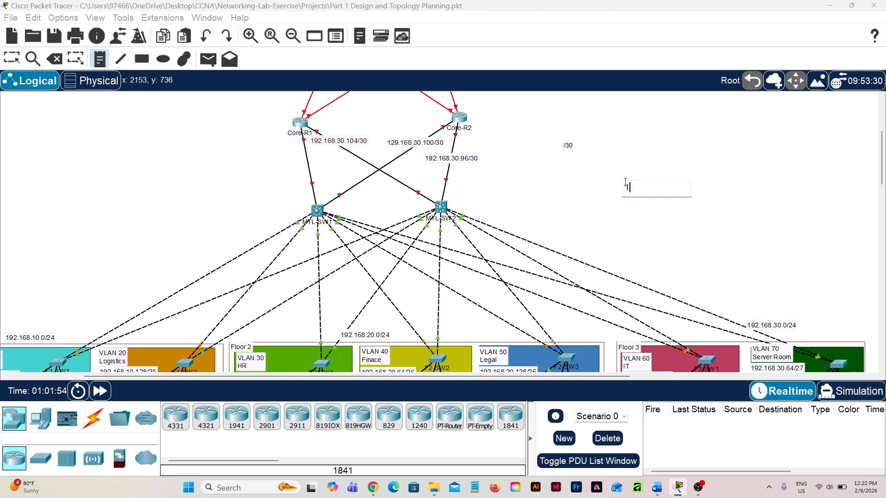
pyautogui.write('92.168.30.108/30')
pyautogui.press('Escape')
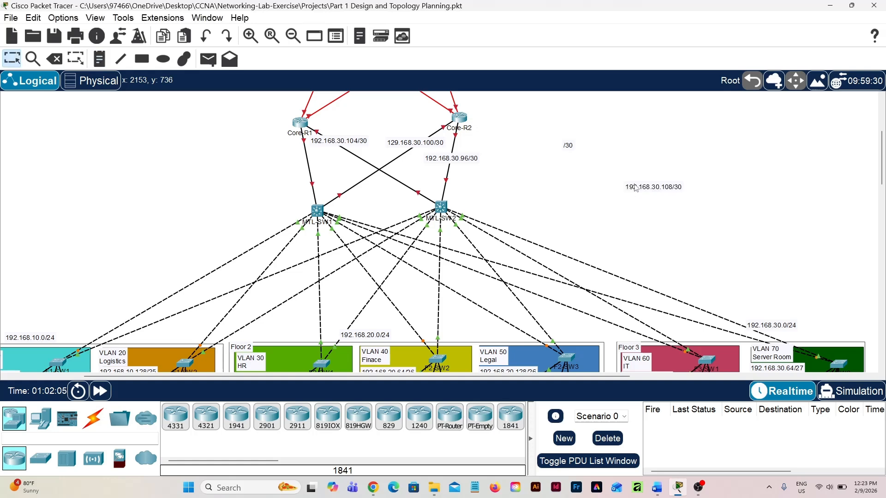
pyautogui.moveTo(654, 191); pyautogui.dragTo(316, 177)
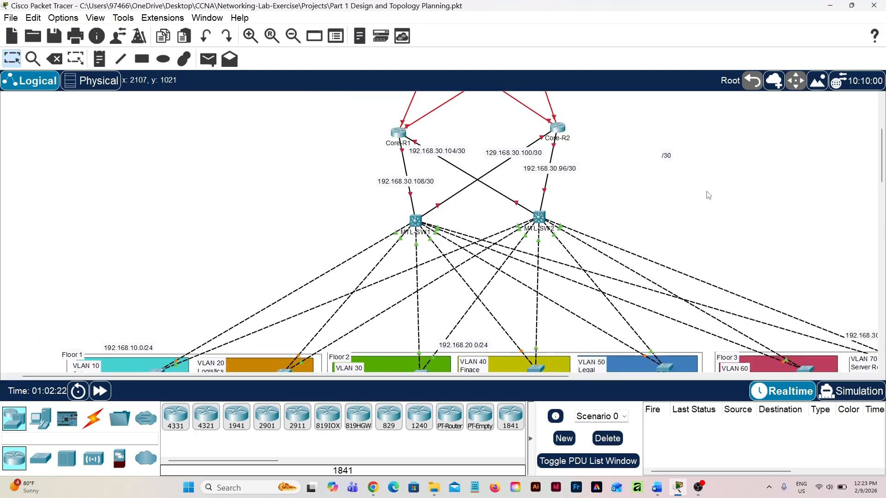
# Move the standalone "/30" note farther to the right of Core-R2
pyautogui.scroll(3, 709, 196)
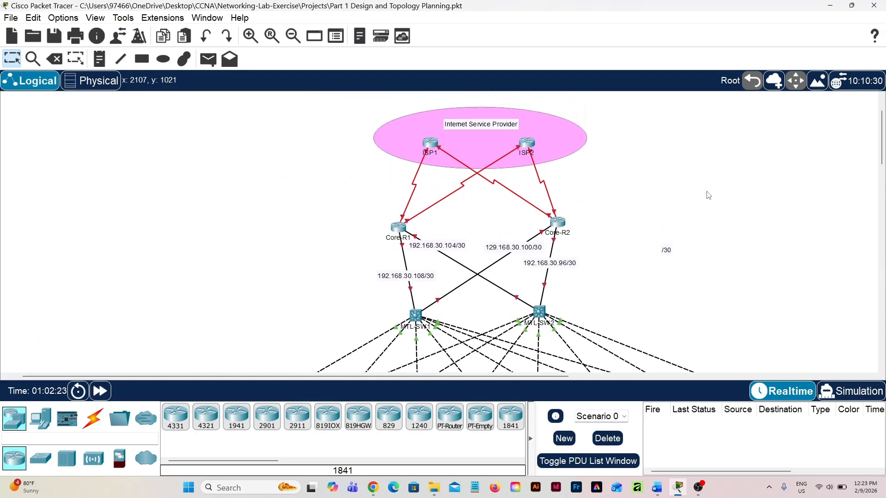
pyautogui.scroll(1, 708, 195)
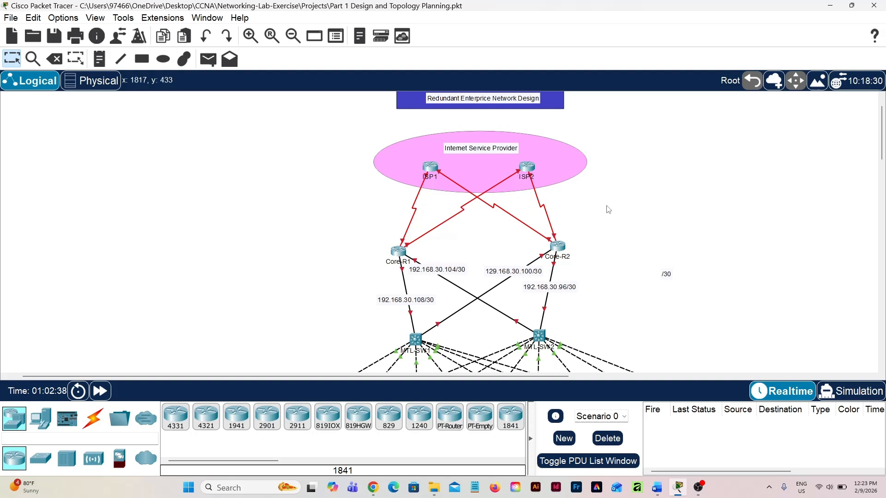
pyautogui.scroll(-2, 608, 209)
pyautogui.scroll(-1, 608, 208)
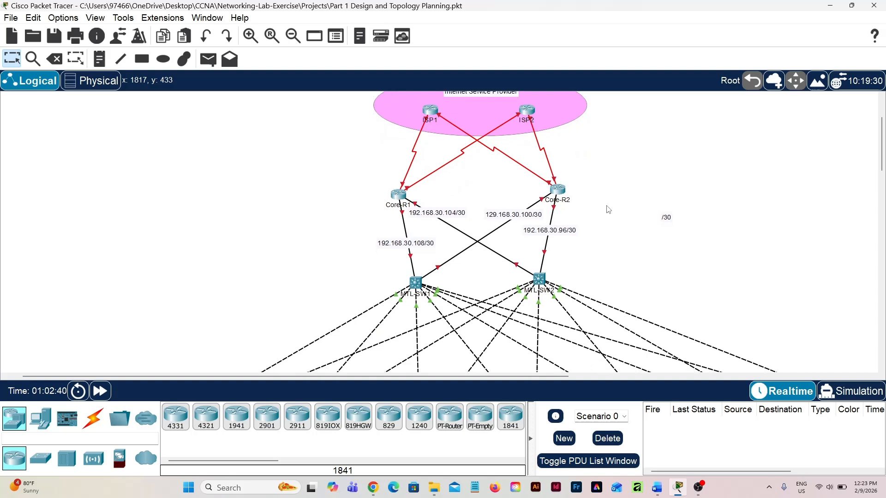
pyautogui.moveTo(668, 220); pyautogui.dragTo(703, 206)
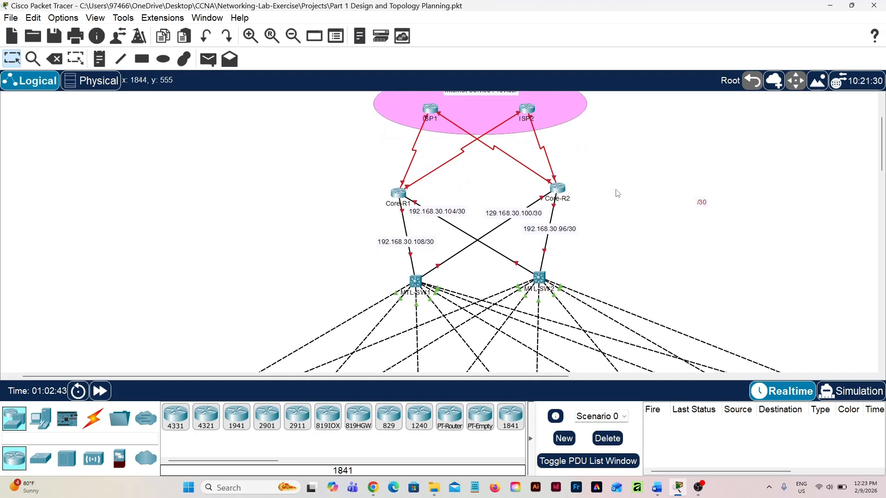
# Add a text note reading "195.136.17.0/30" and place it on the serial link between ISP2 and Core-R2
pyautogui.scroll(3, 617, 194)
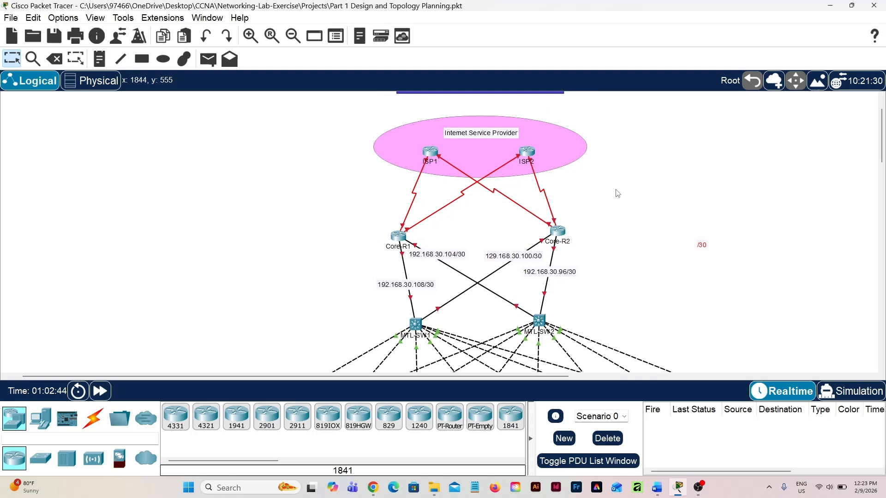
pyautogui.press('n')
pyautogui.click(654, 284)
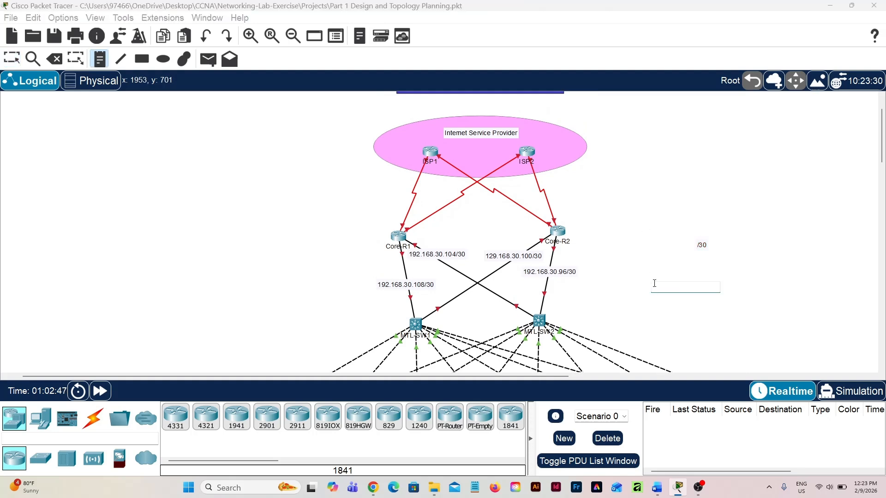
pyautogui.write('195.136')
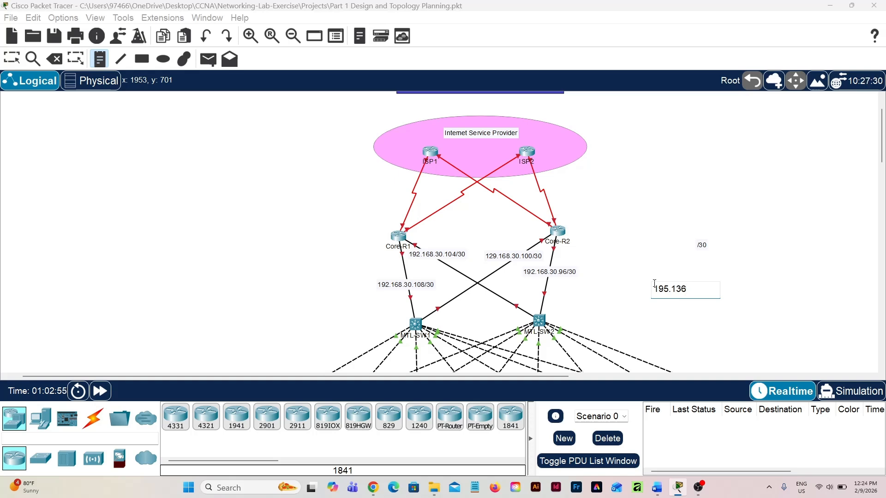
pyautogui.write('.17.0/30')
pyautogui.press('Escape')
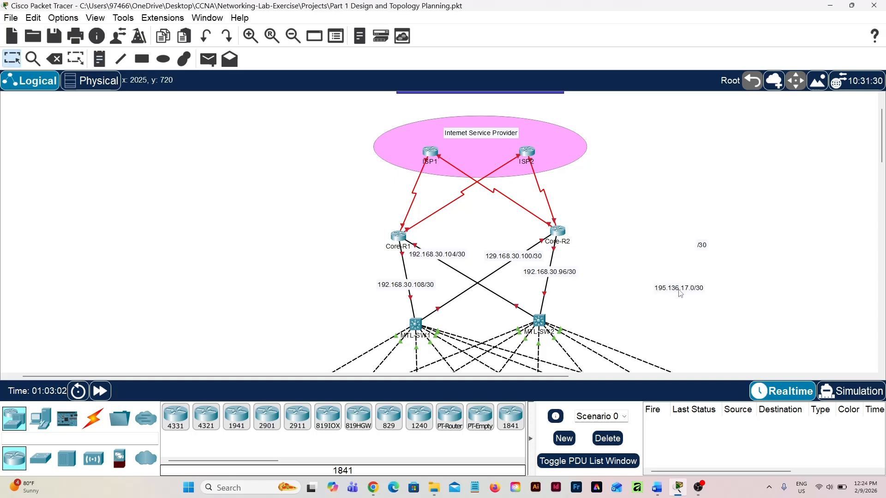
pyautogui.moveTo(689, 293); pyautogui.dragTo(638, 189)
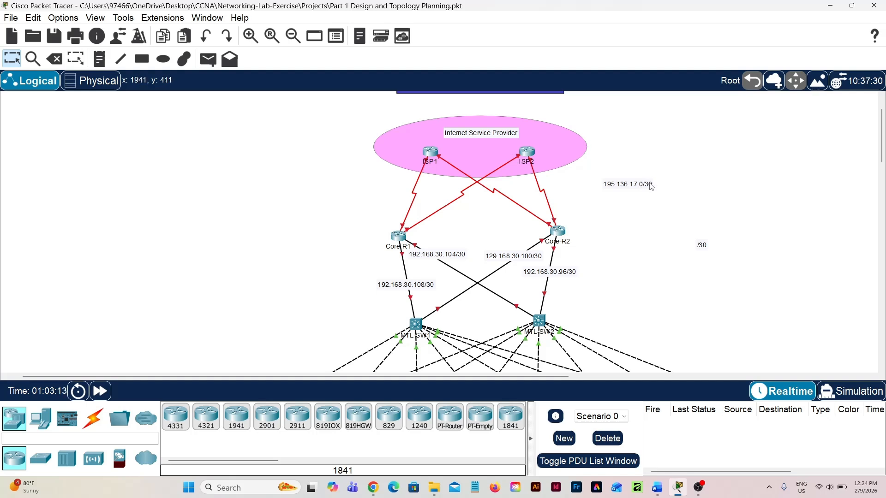
pyautogui.moveTo(642, 191); pyautogui.dragTo(553, 182)
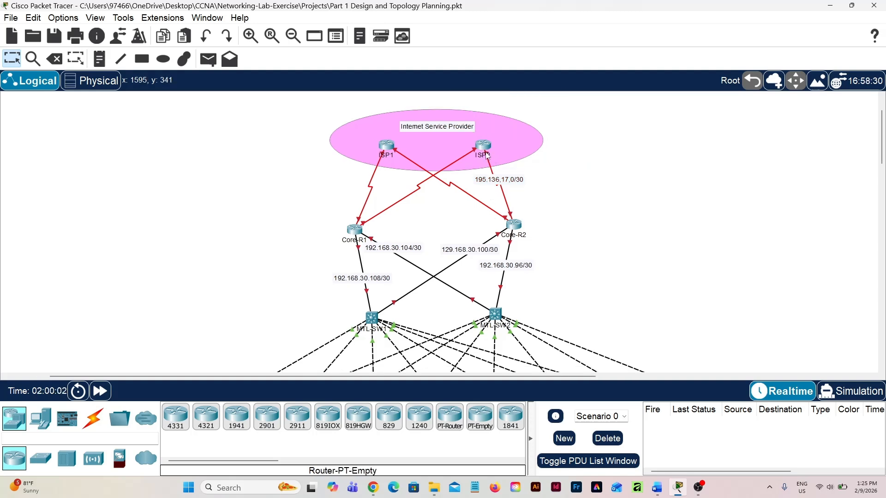
# Add a text note reading "195.136.17.4/30" and place it on the serial link between ISP1 and Core-R2
pyautogui.moveTo(487, 156)
pyautogui.press('n')
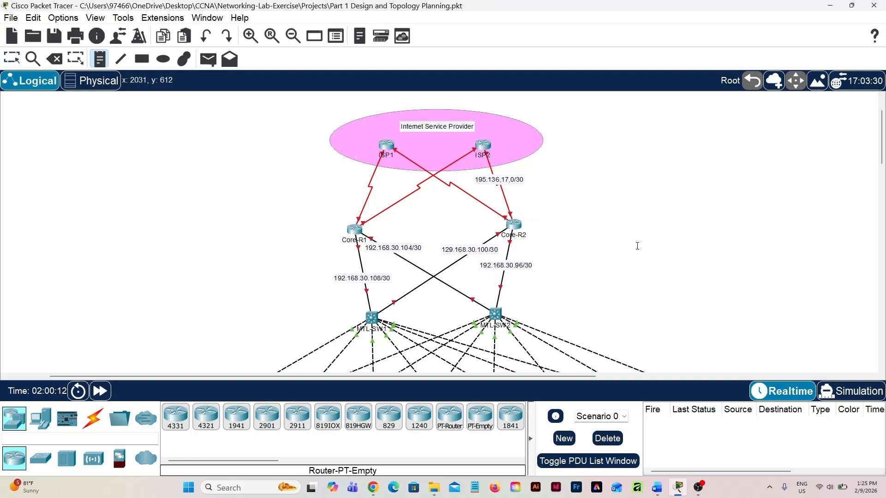
pyautogui.click(637, 246)
pyautogui.write('19')
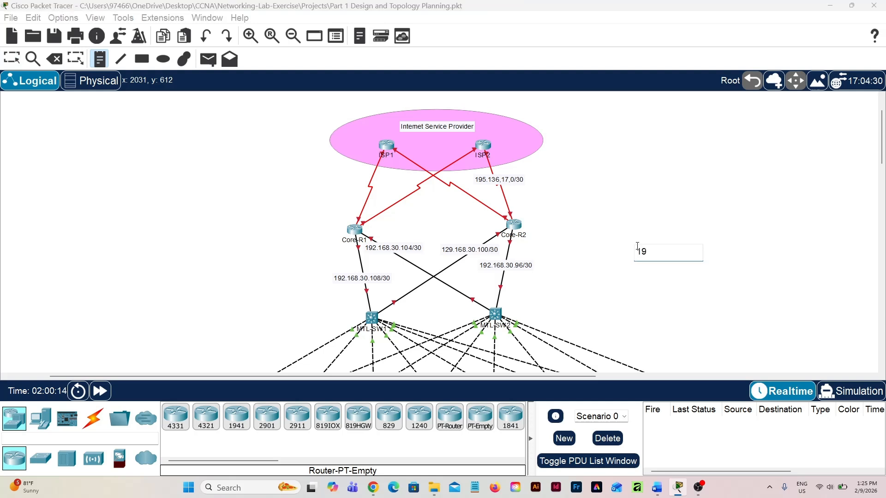
pyautogui.write('5.136.17.4/30')
pyautogui.press('Escape')
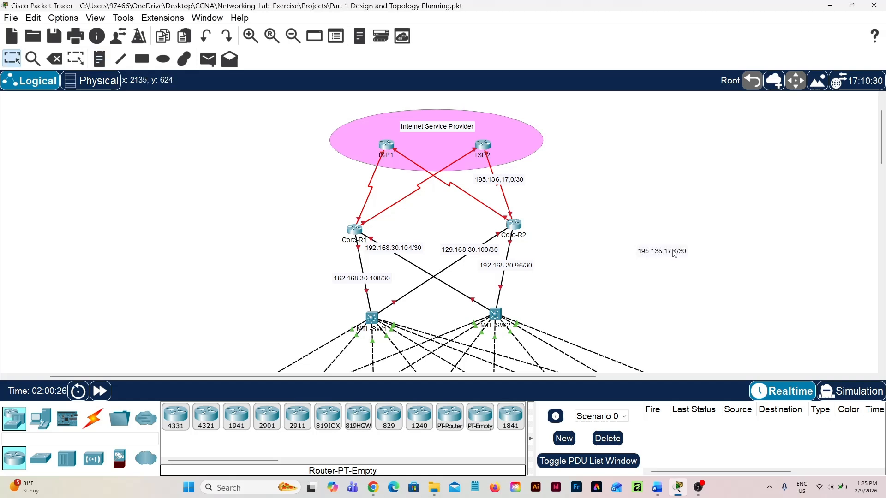
pyautogui.moveTo(674, 258); pyautogui.dragTo(474, 195)
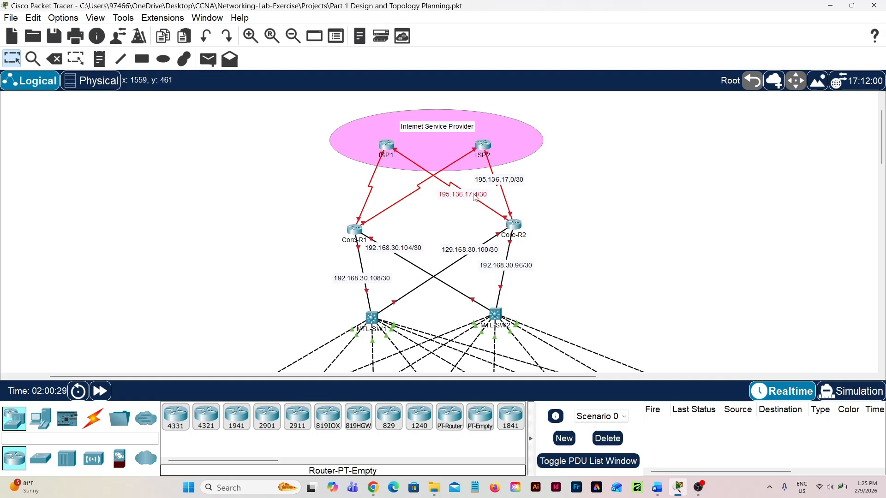
# Add a text note reading "195.136.17.8/30" and place it on the serial link between ISP2 and Core-R1
pyautogui.click(602, 214)
pyautogui.press('n')
pyautogui.click(694, 247)
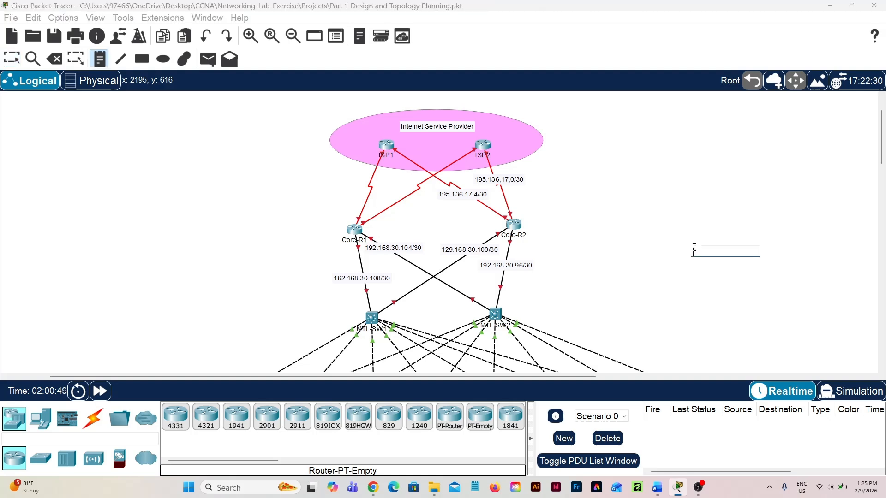
pyautogui.write('195.136.17.')
pyautogui.write('8/30')
pyautogui.press('Escape')
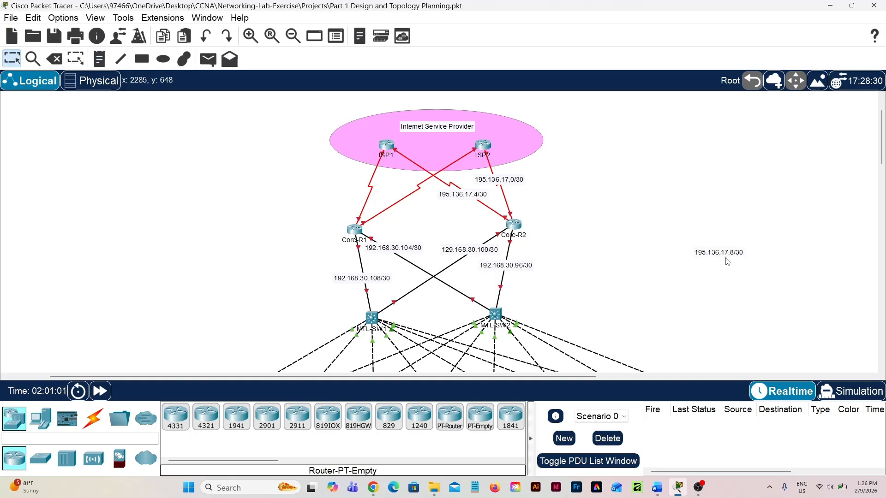
pyautogui.moveTo(728, 256); pyautogui.dragTo(412, 204)
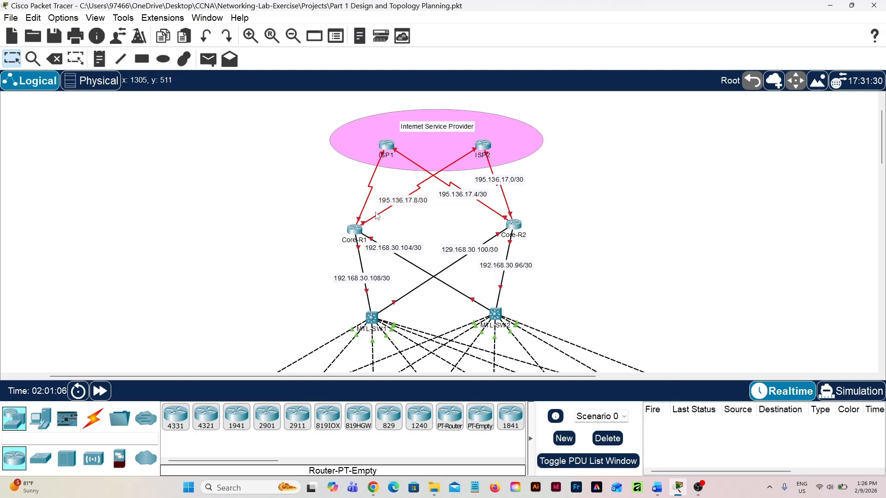
# Add a text note reading "195.136.17.12/30" and place it on the serial link between ISP1 and Core-R1
pyautogui.moveTo(364, 229)
pyautogui.press('n')
pyautogui.click(627, 216)
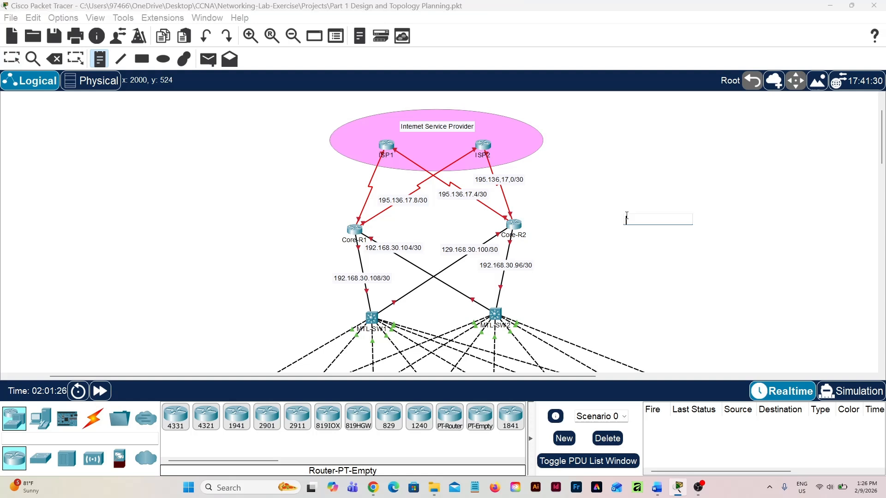
pyautogui.write('195.136.17.12/30')
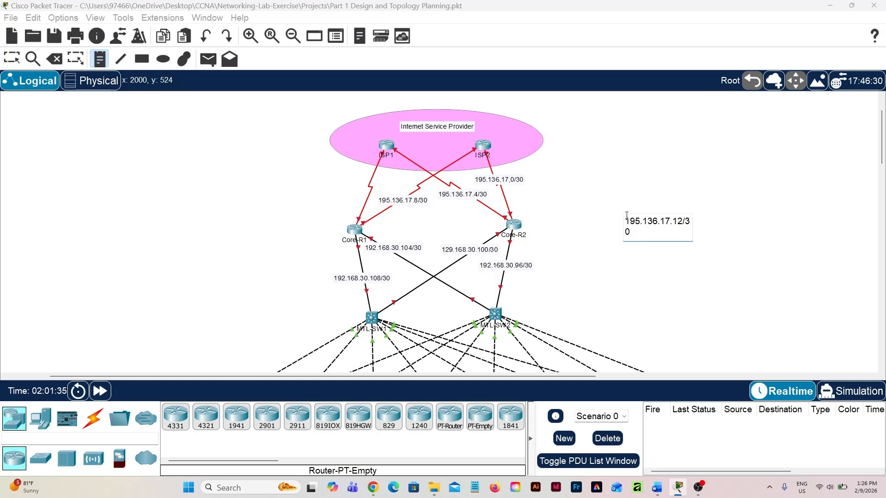
pyautogui.press('Escape')
pyautogui.moveTo(657, 225); pyautogui.dragTo(373, 183)
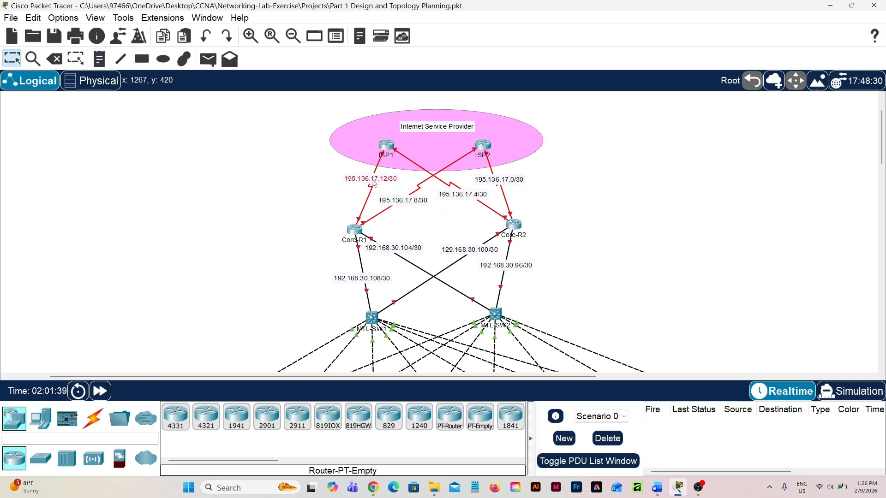
# Review the addressing labels across the topology, from the ISP and core links to the floor VLANs and server room
pyautogui.scroll(-3, 624, 236)
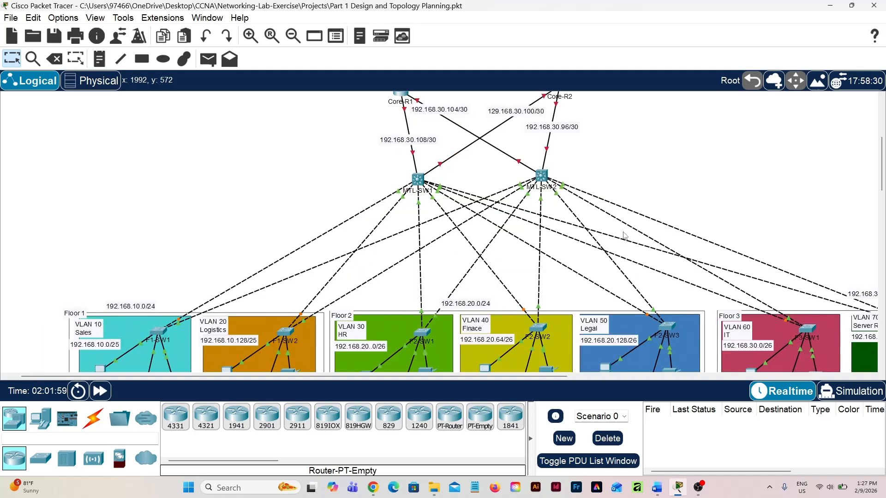
pyautogui.hscroll(3, 623, 236)
pyautogui.scroll(3, 624, 236)
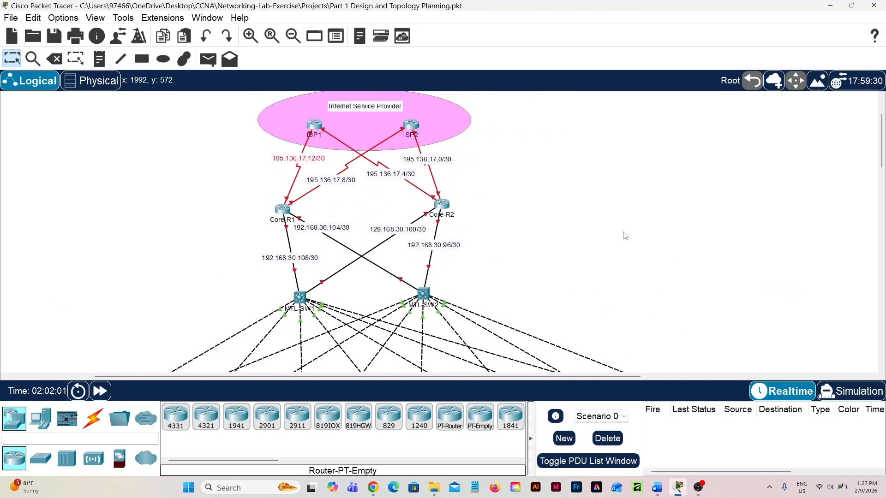
pyautogui.scroll(-4, 573, 237)
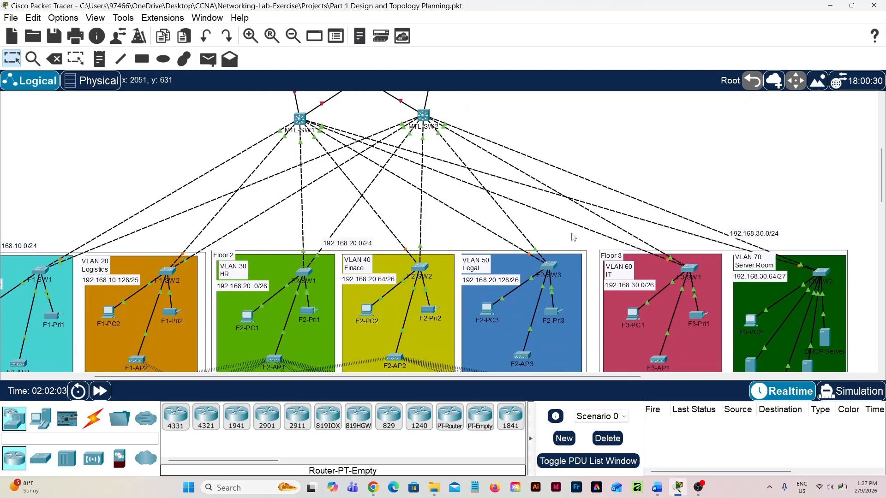
pyautogui.scroll(-2, 573, 238)
pyautogui.hscroll(1, 804, 266)
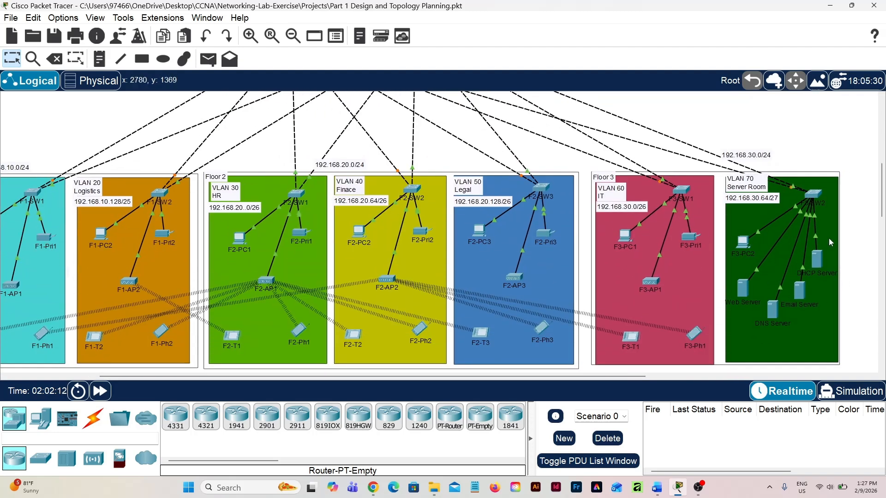
pyautogui.moveTo(817, 261)
pyautogui.scroll(5, 510, 206)
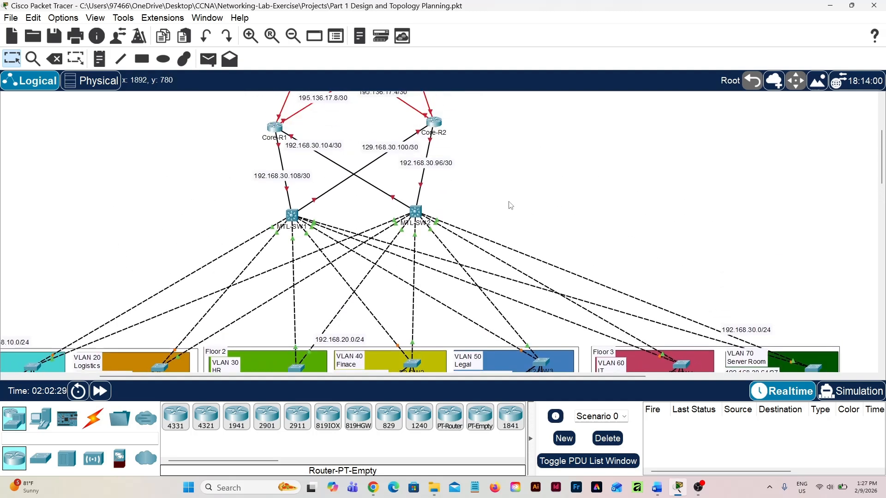
pyautogui.scroll(1, 425, 187)
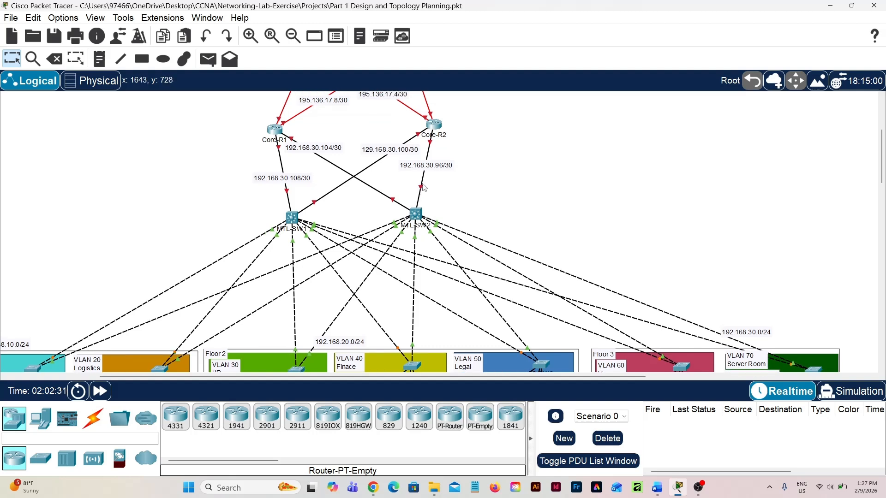
pyautogui.scroll(4, 424, 187)
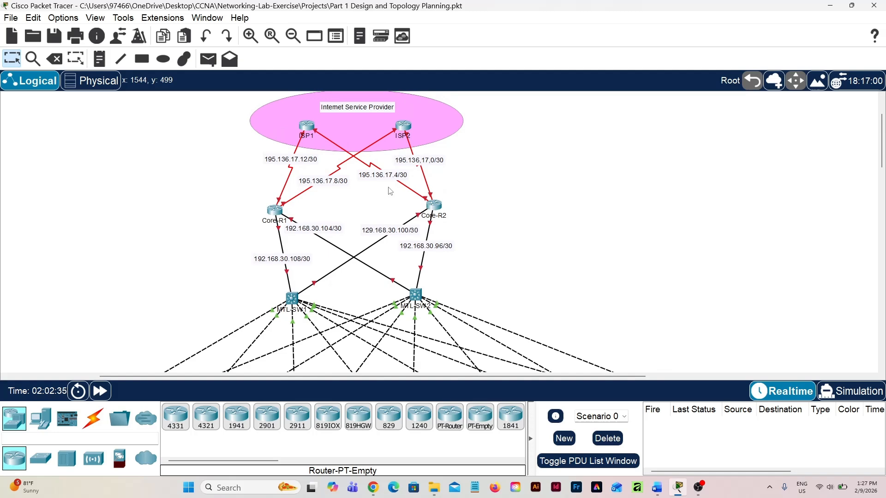
pyautogui.scroll(-1, 390, 191)
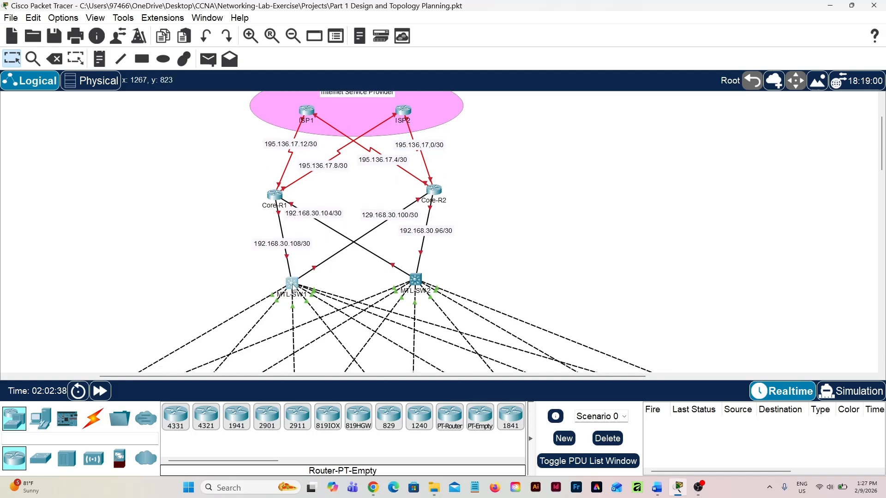
# Check MTL-SW1, and in Core-R1's configuration turn on the interfaces linking it to the multilayer switches, starting with GigabitEthernet0/0
pyautogui.click(292, 283)
pyautogui.click(679, 99)
pyautogui.click(274, 195)
pyautogui.click(378, 119)
pyautogui.click(366, 261)
pyautogui.click(679, 99)
# In Core-R2's configuration, turn on the interfaces linking it to the multilayer switches
pyautogui.click(433, 191)
pyautogui.click(377, 120)
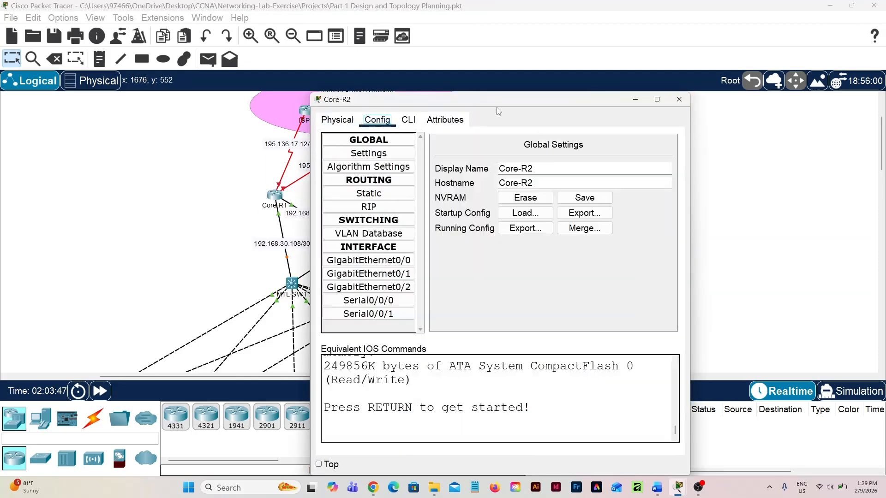
pyautogui.click(679, 99)
# Examine the link status from the core routers through the multilayer switches down to the floor access switches and devices
pyautogui.scroll(-5, 440, 223)
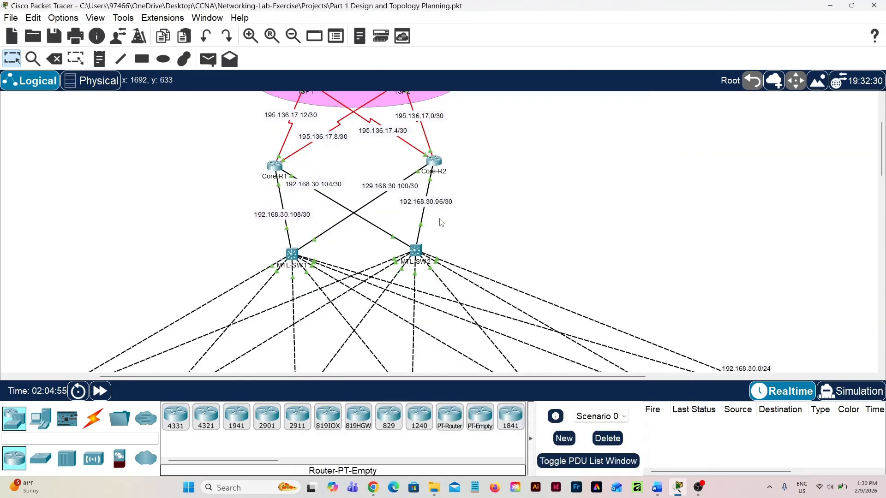
pyautogui.scroll(-4, 441, 223)
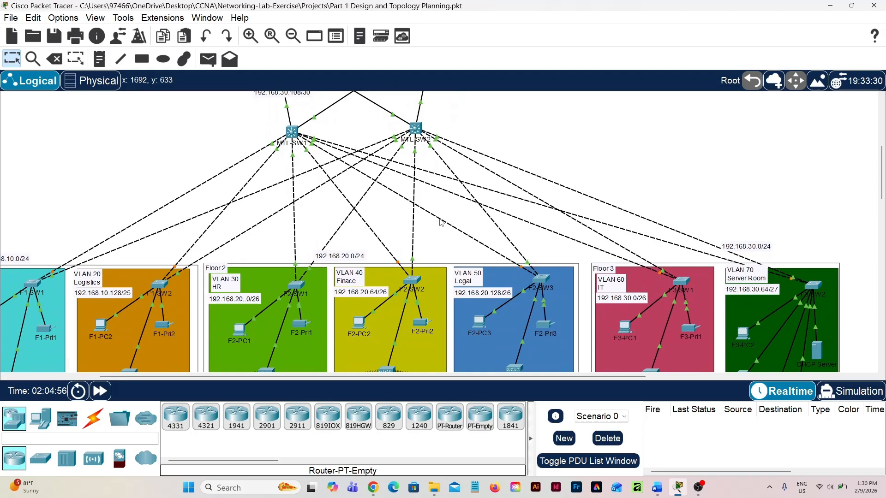
pyautogui.scroll(-4, 440, 223)
pyautogui.scroll(13, 441, 223)
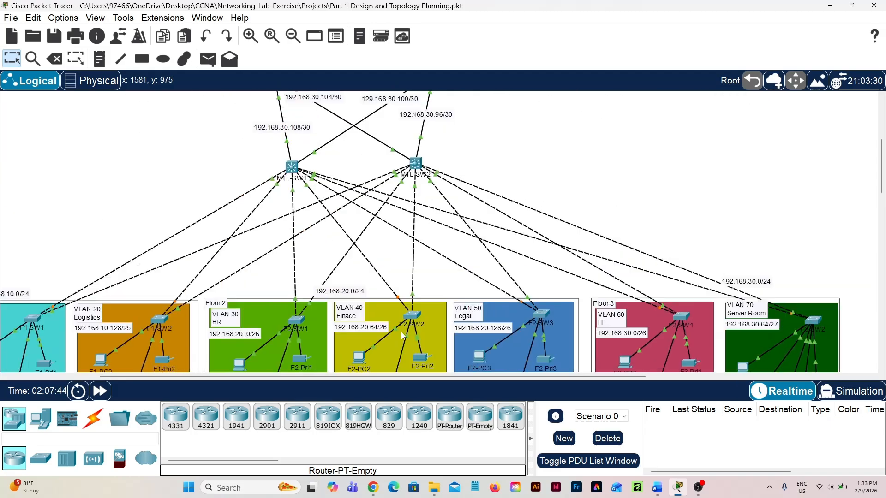
pyautogui.scroll(2, 402, 335)
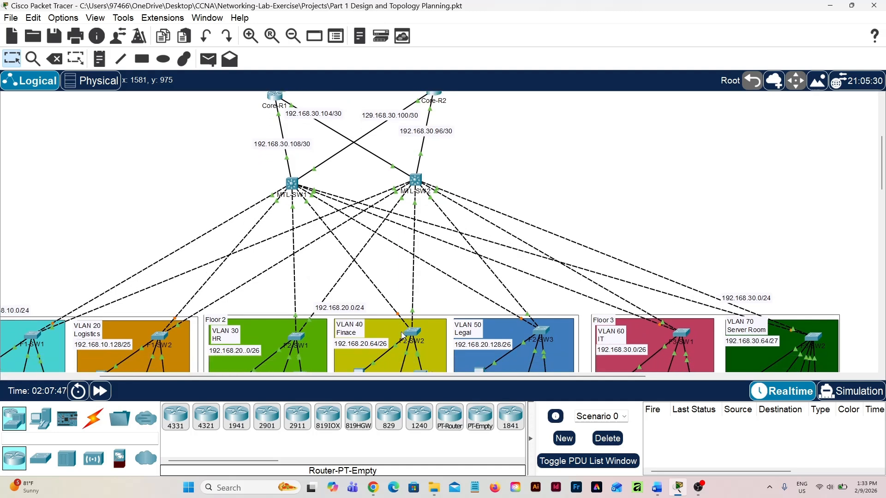
pyautogui.scroll(-4, 402, 336)
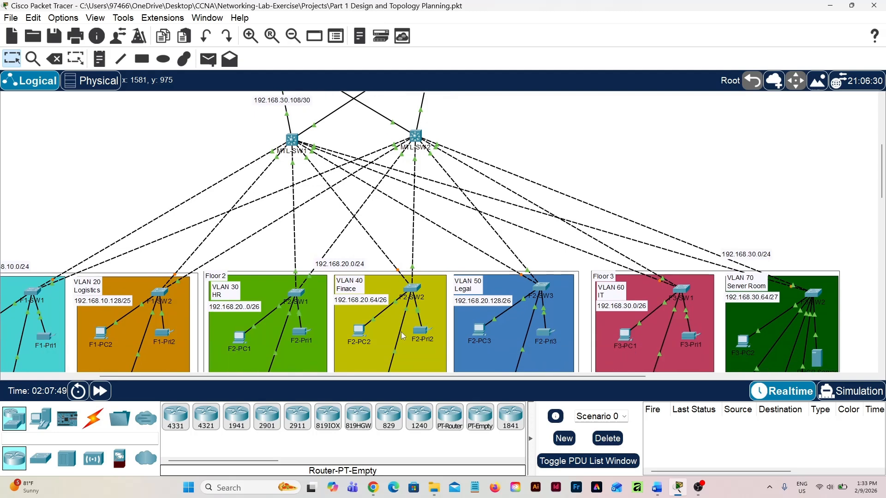
pyautogui.scroll(3, 402, 332)
pyautogui.scroll(-2, 401, 332)
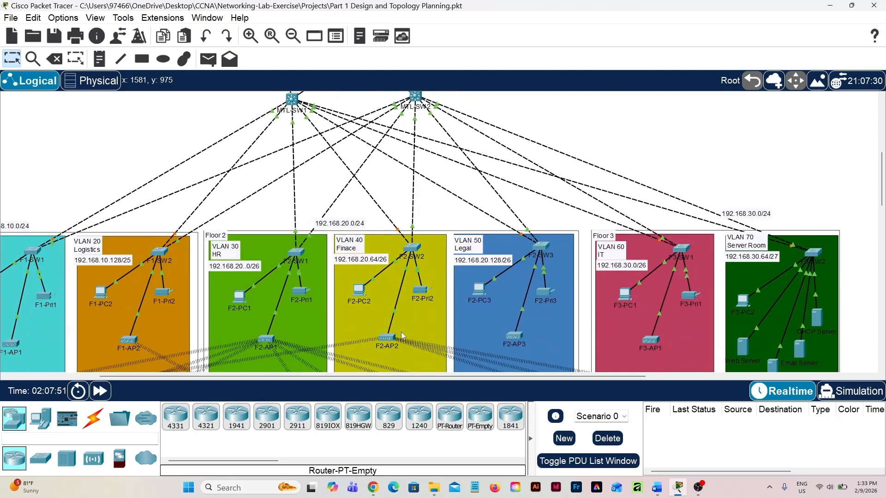